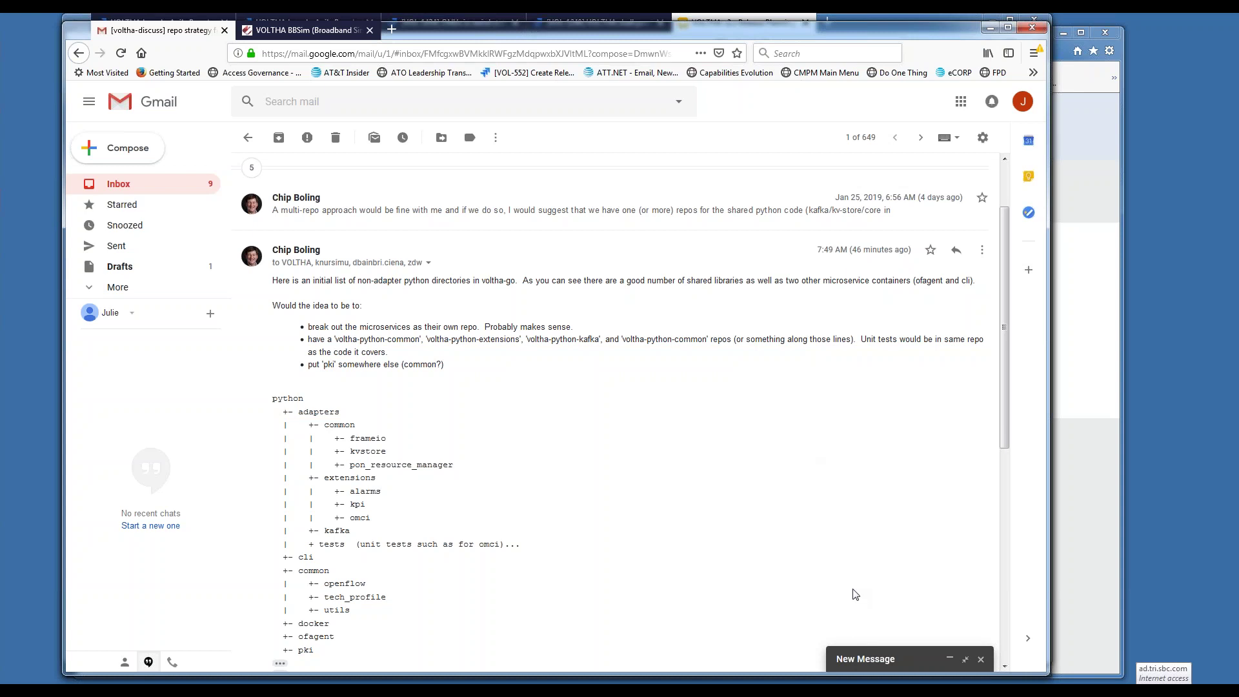
Reopen the minimized VOLTHA call agenda draft and highlight the "v2.0 sprint 13 status updates" item.
click(949, 658)
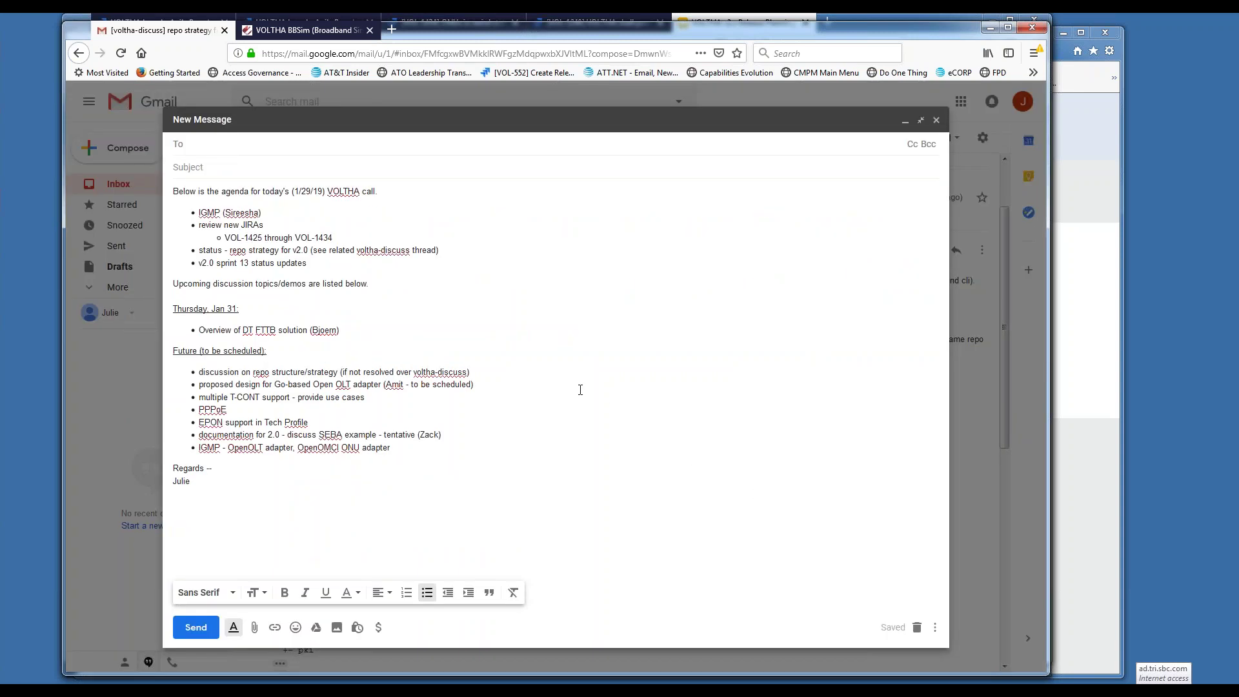
triple_click(267, 263)
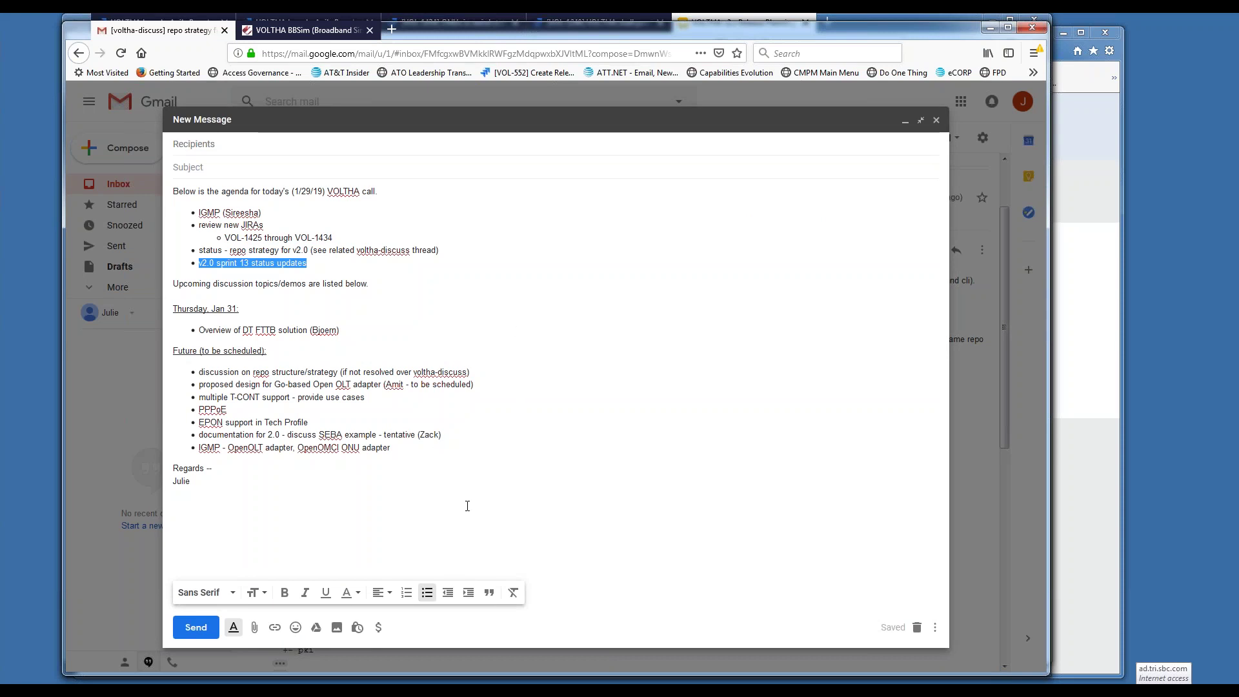
Switch to the release planning browser window and show the beginning of the VOLTHA 2.0 Sprint 13 board in Jira.
mouse_move(457, 692)
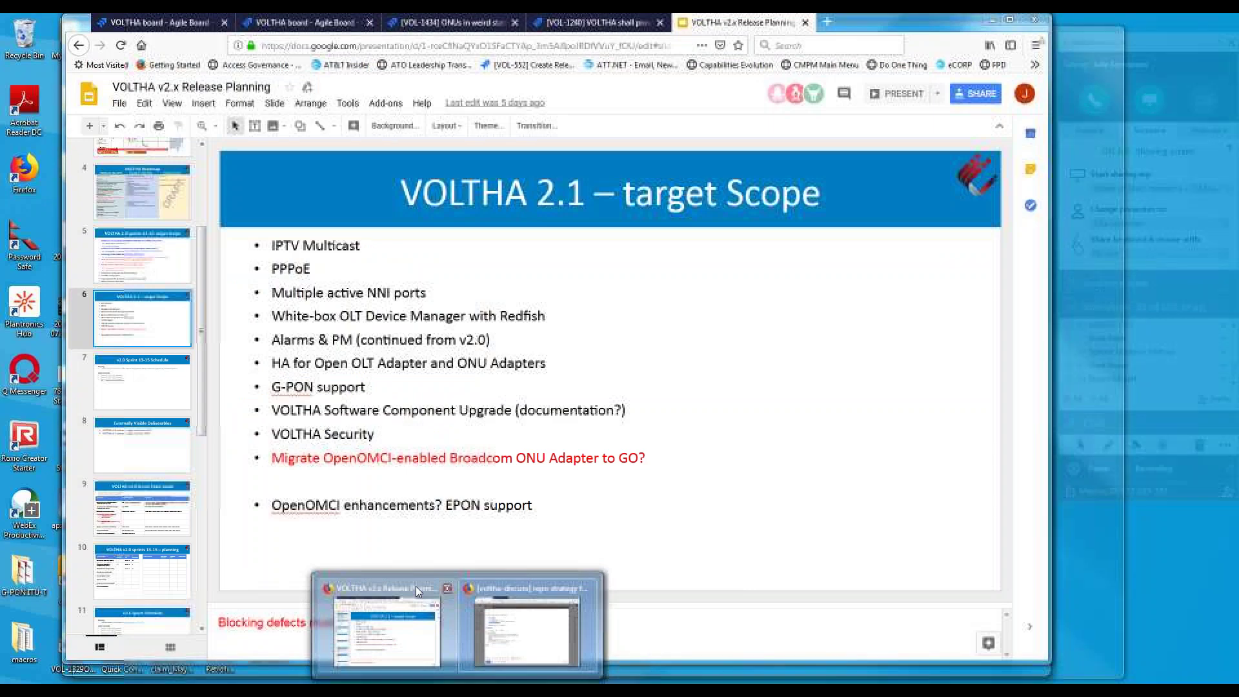
click(416, 584)
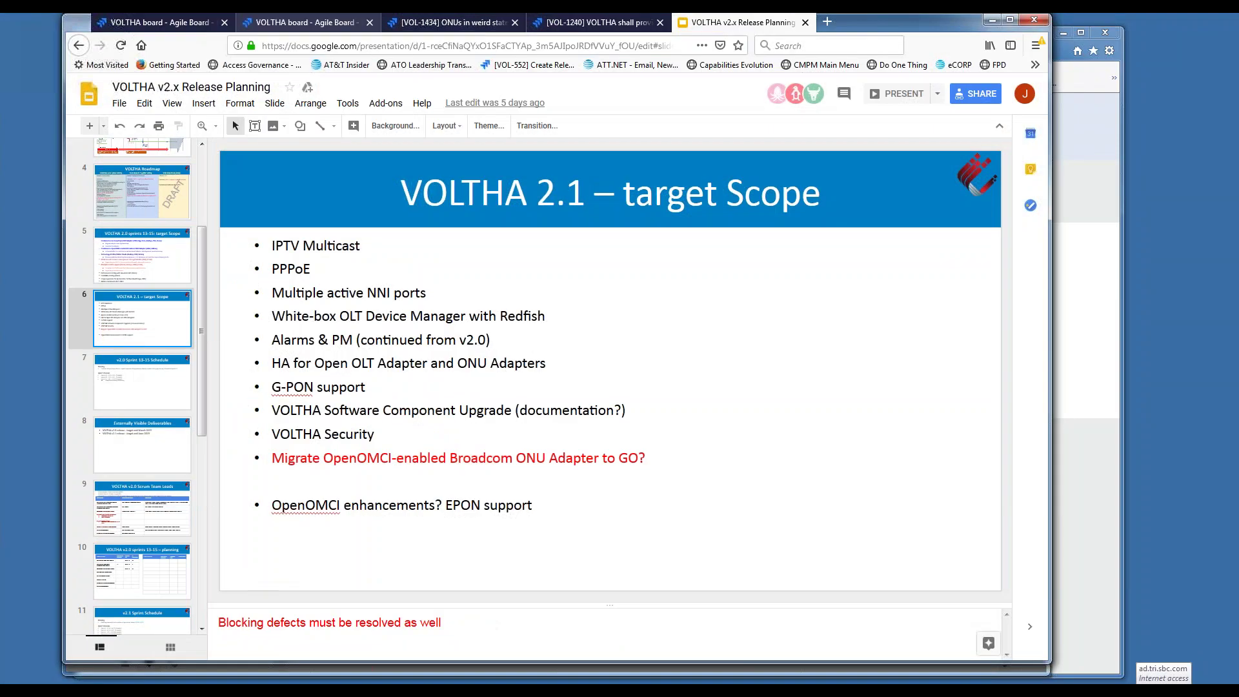
click(187, 24)
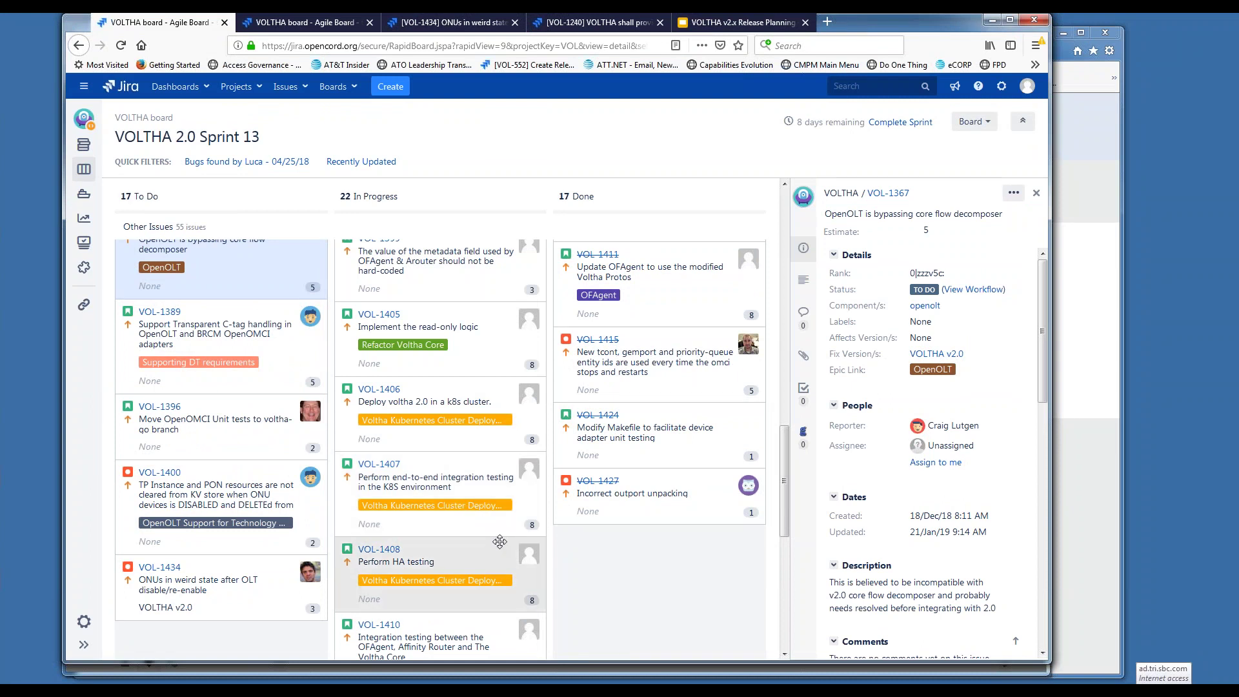
drag(785, 524, 781, 440)
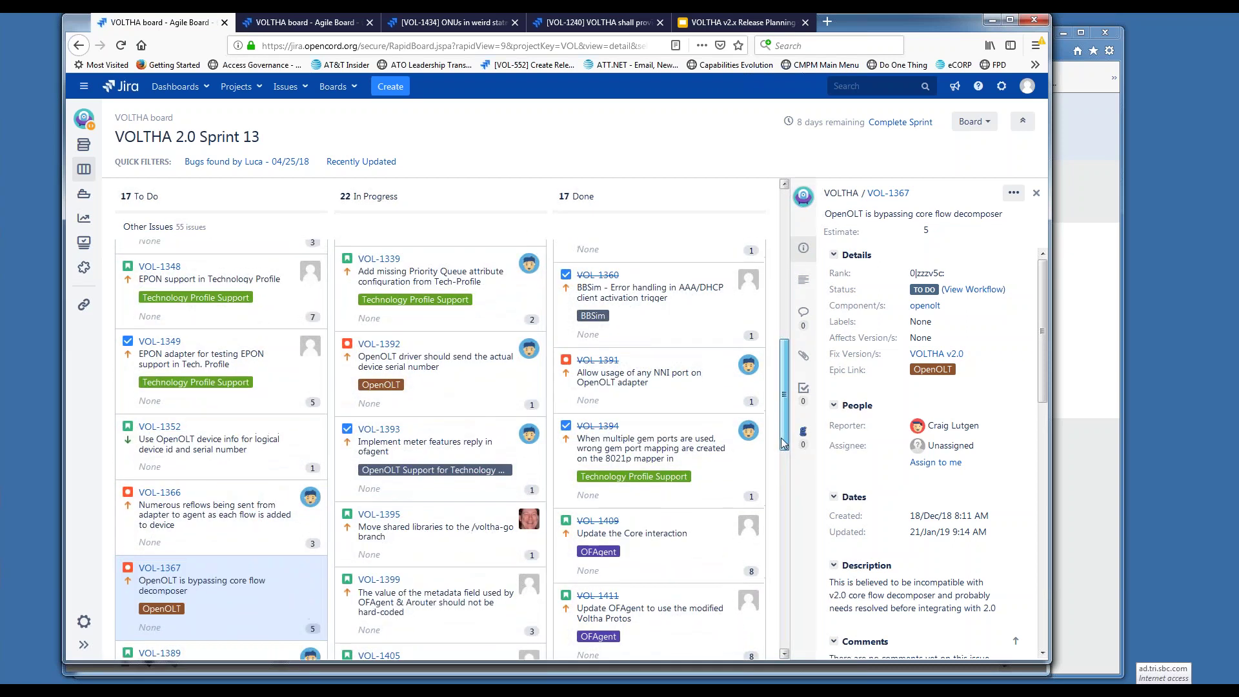
drag(784, 443, 776, 287)
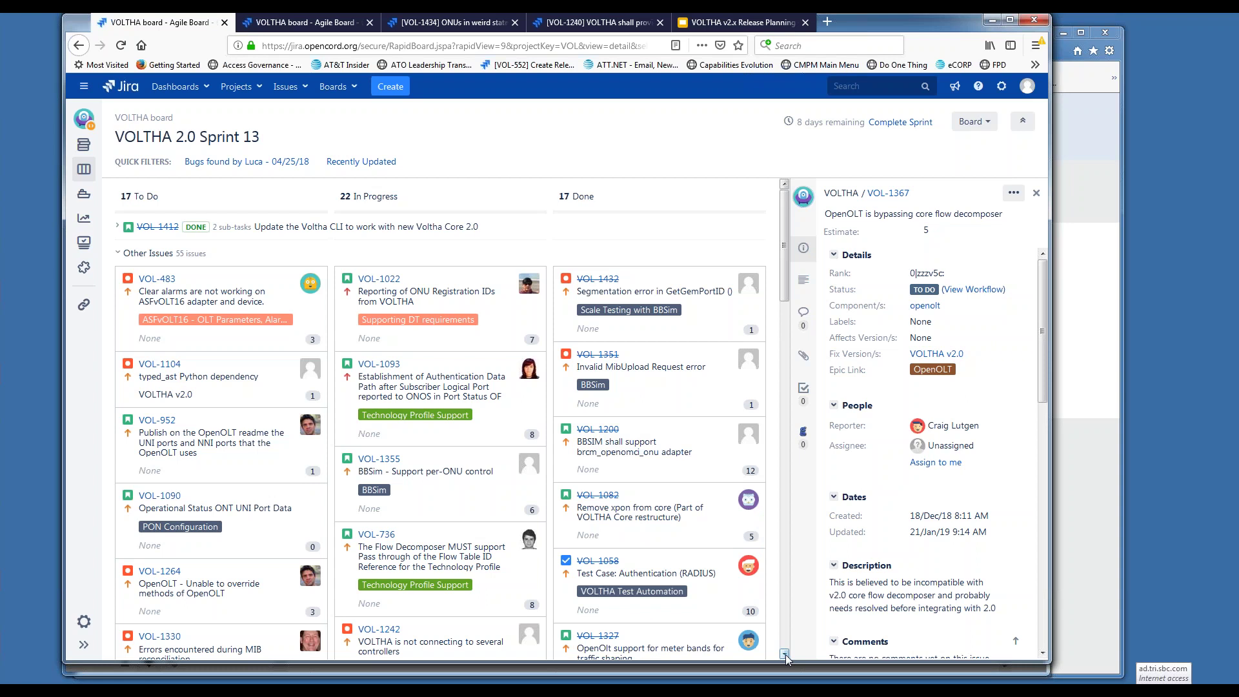
Reassign the in-progress issue VOL-736 to the person who is the assignee of VOL-1093.
scroll(478, 468, down, 4)
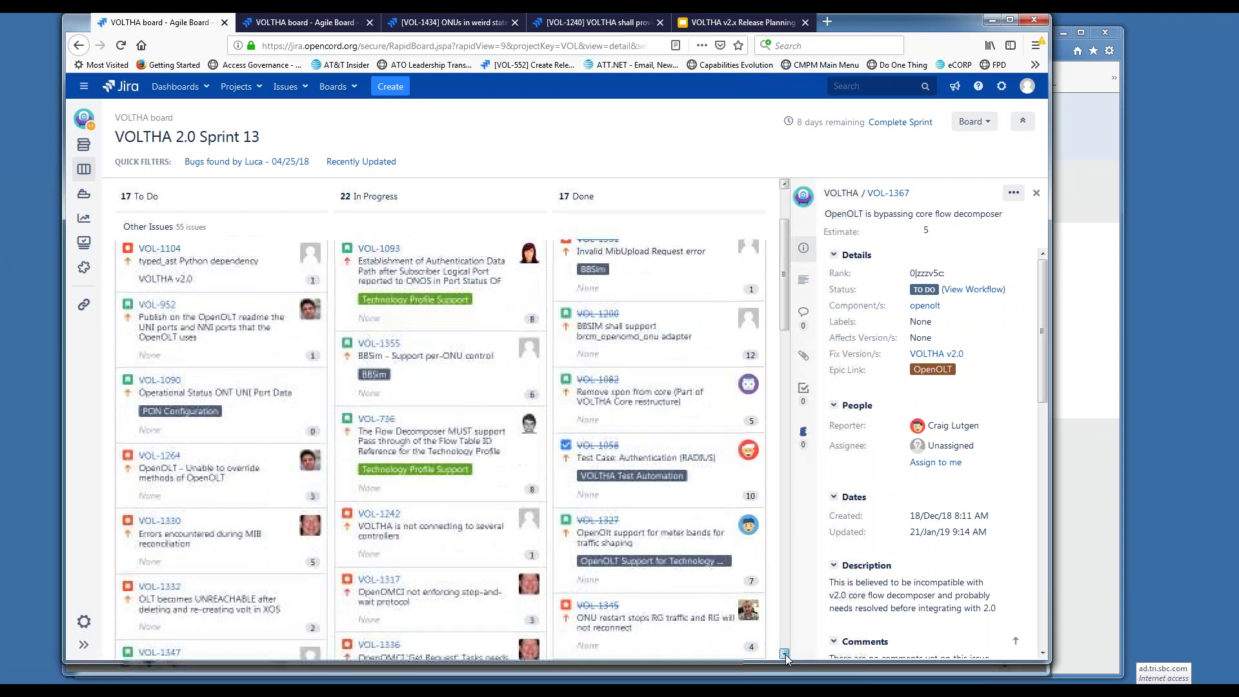
scroll(478, 469, up, 1)
click(492, 413)
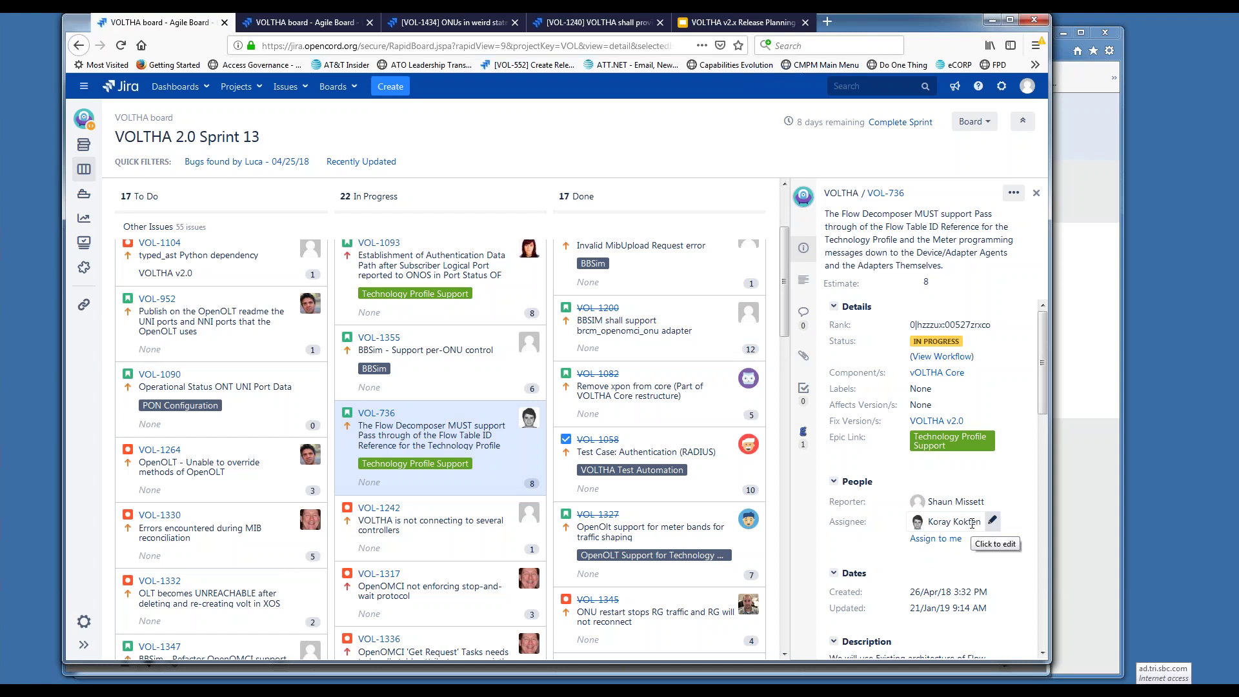
mouse_move(972, 524)
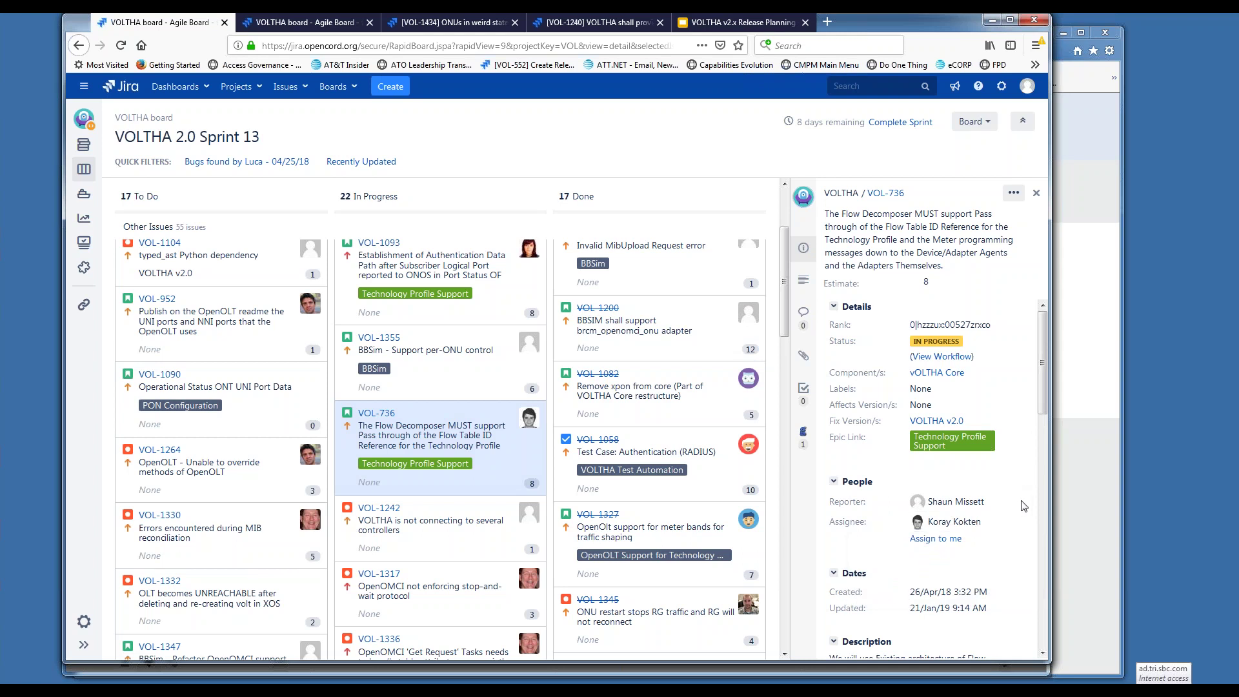
click(956, 521)
text(ga)
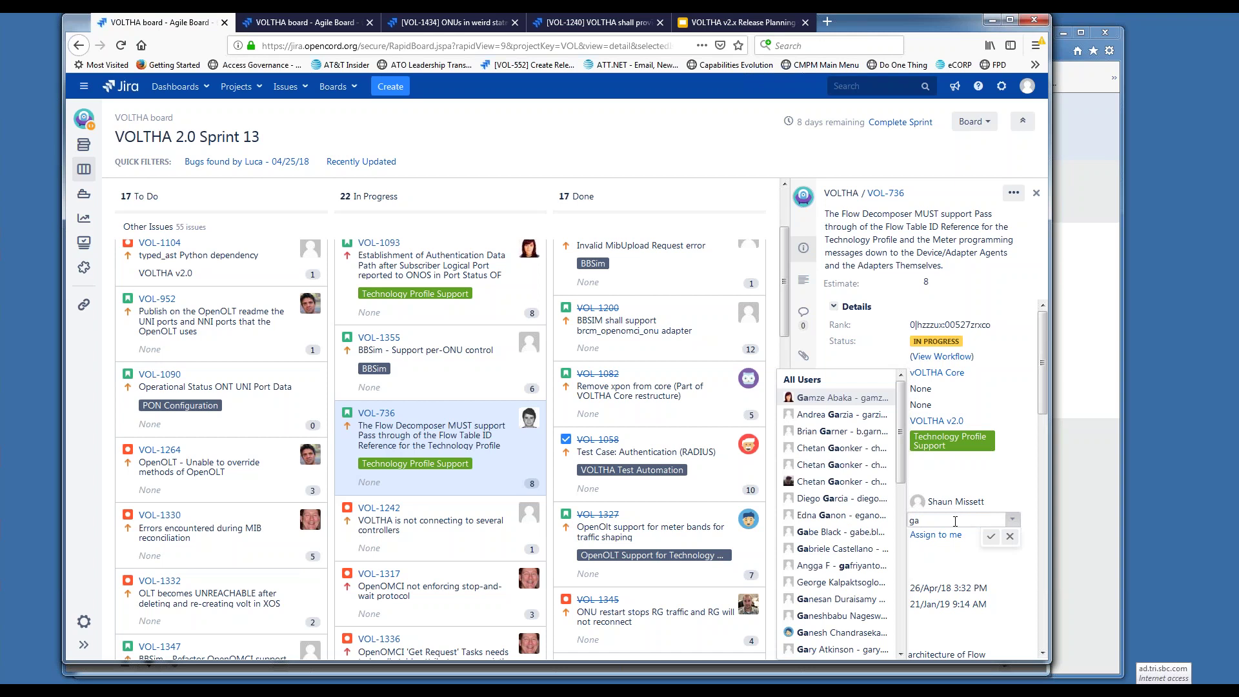
click(856, 397)
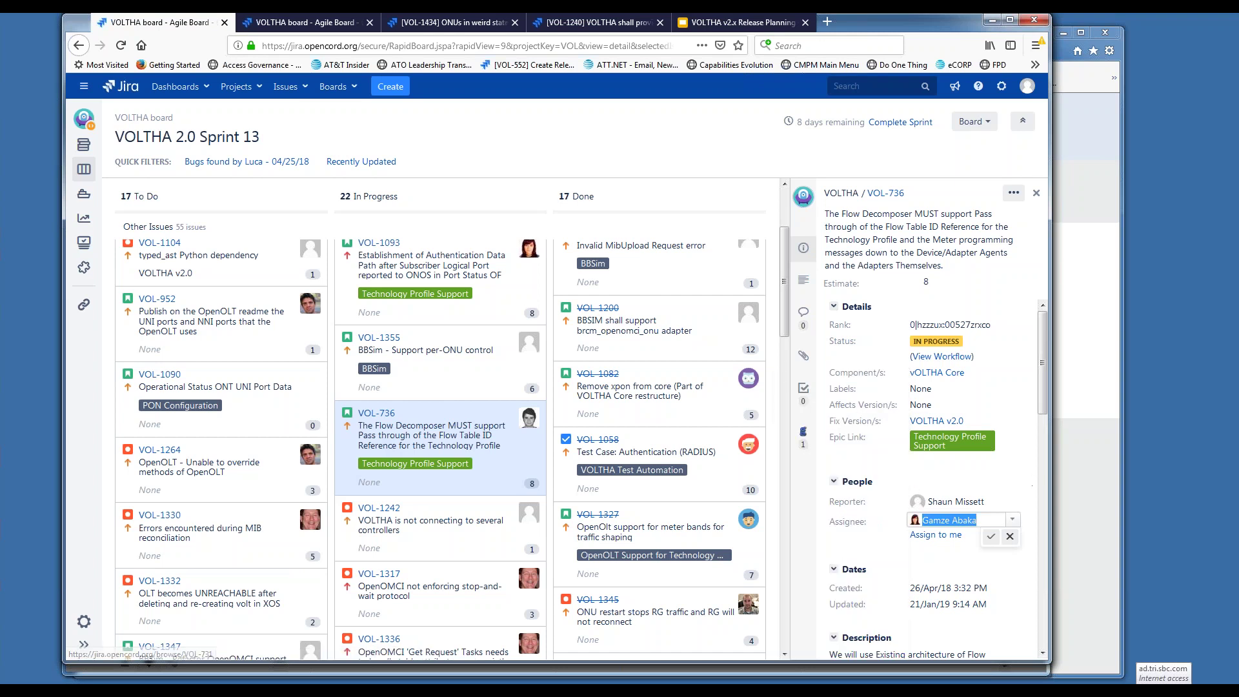
click(991, 541)
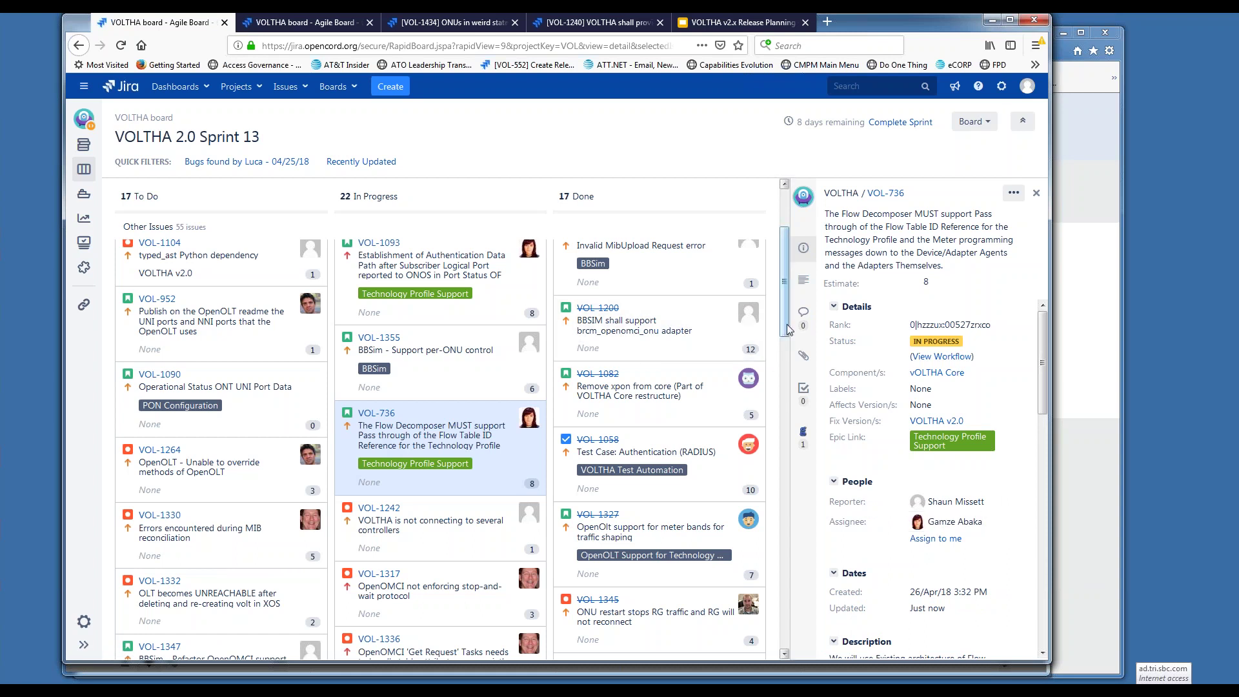
Open VOL-1355 on BBSim per-ONU control and examine its assignee, linked issues and description, highlighting the planned architecture change.
scroll(784, 291, up, 2)
scroll(784, 286, up, 3)
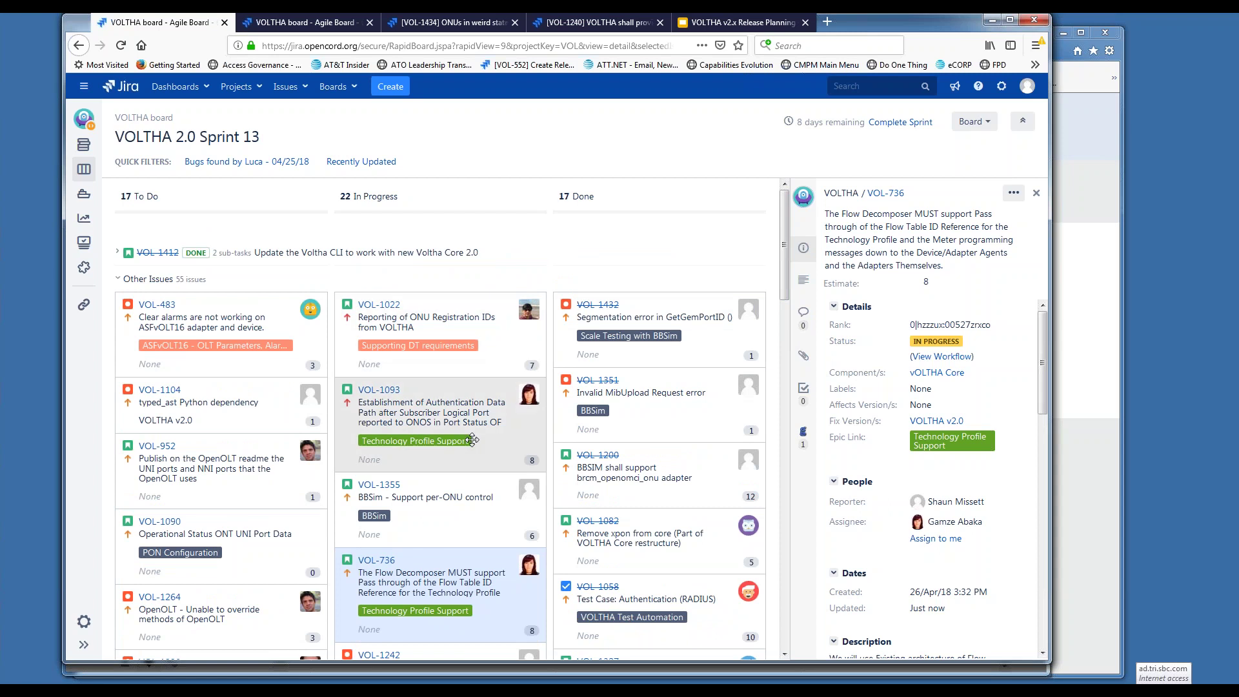
click(439, 528)
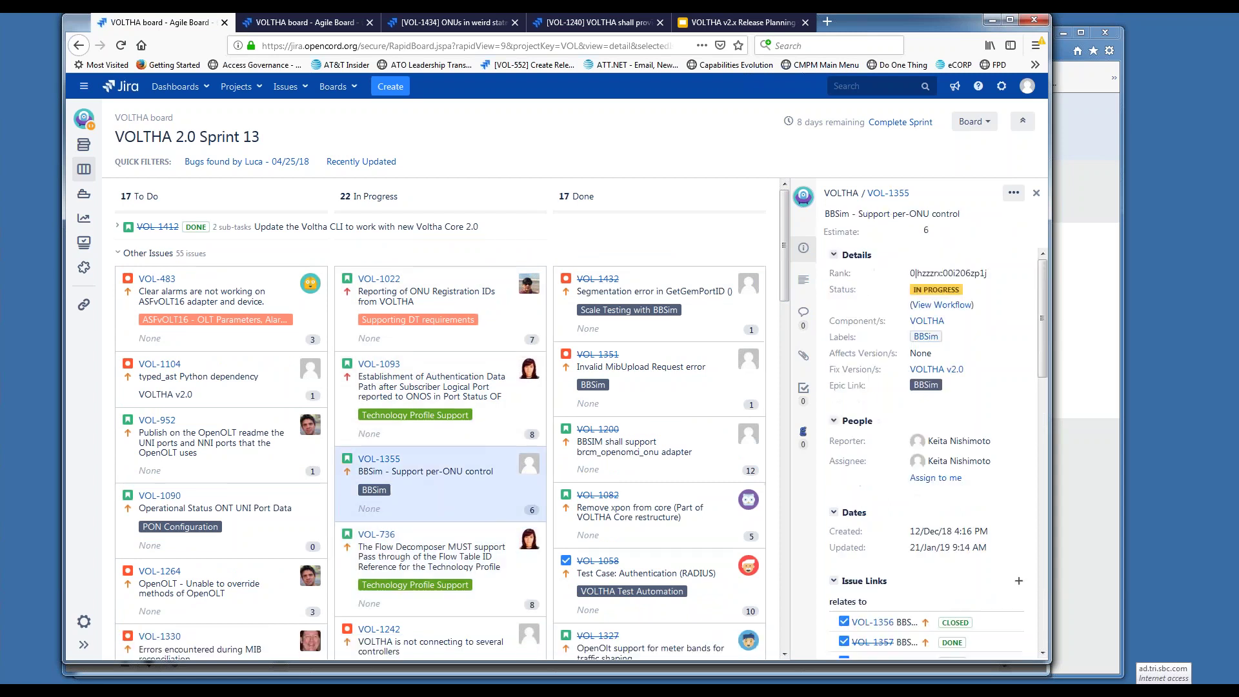
drag(1042, 365, 1055, 567)
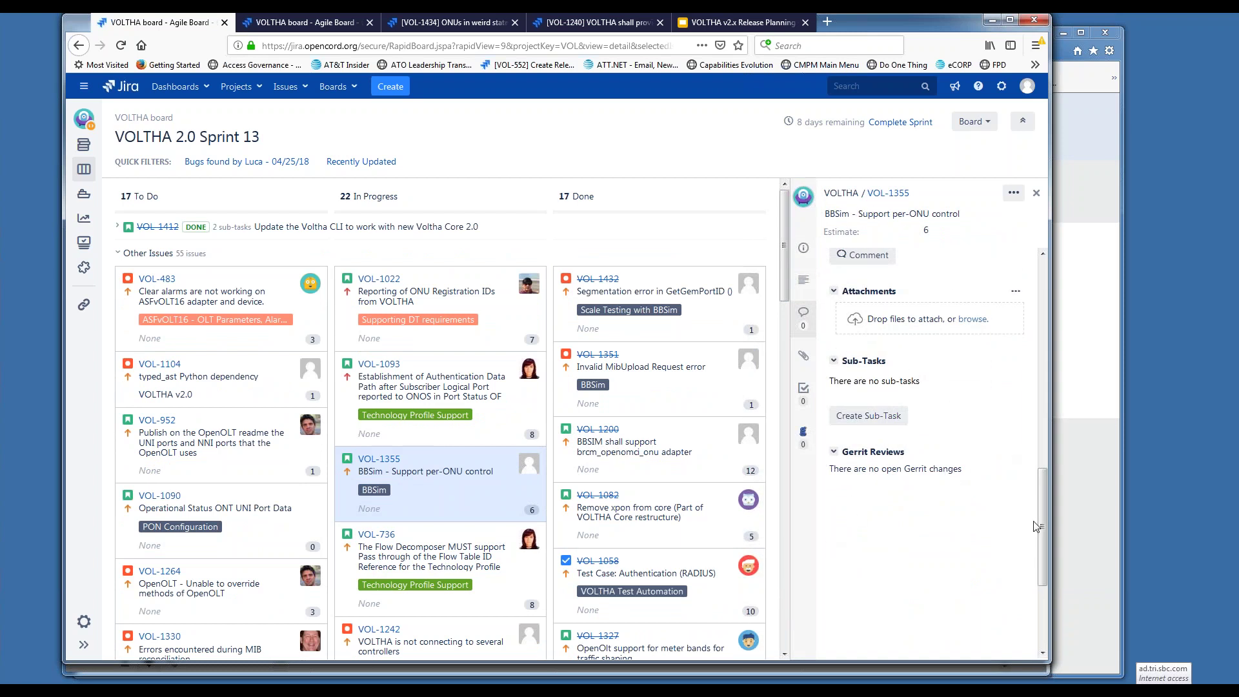
drag(1047, 523, 1063, 321)
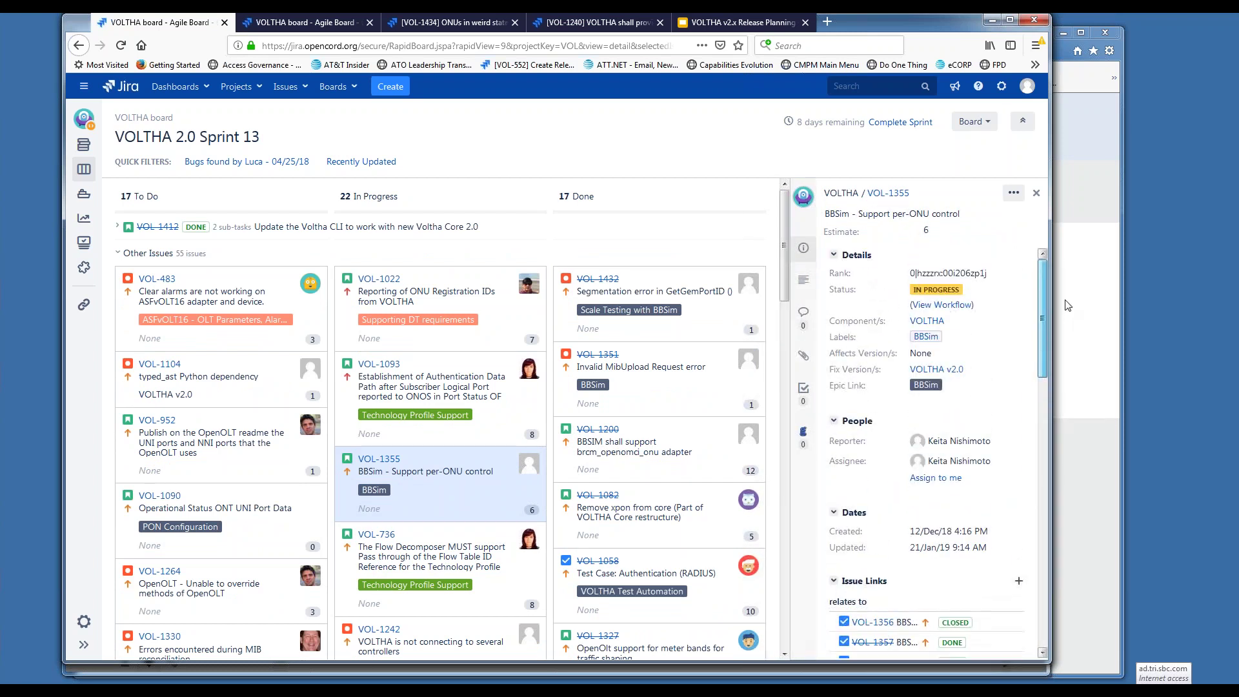
scroll(1002, 559, down, 4)
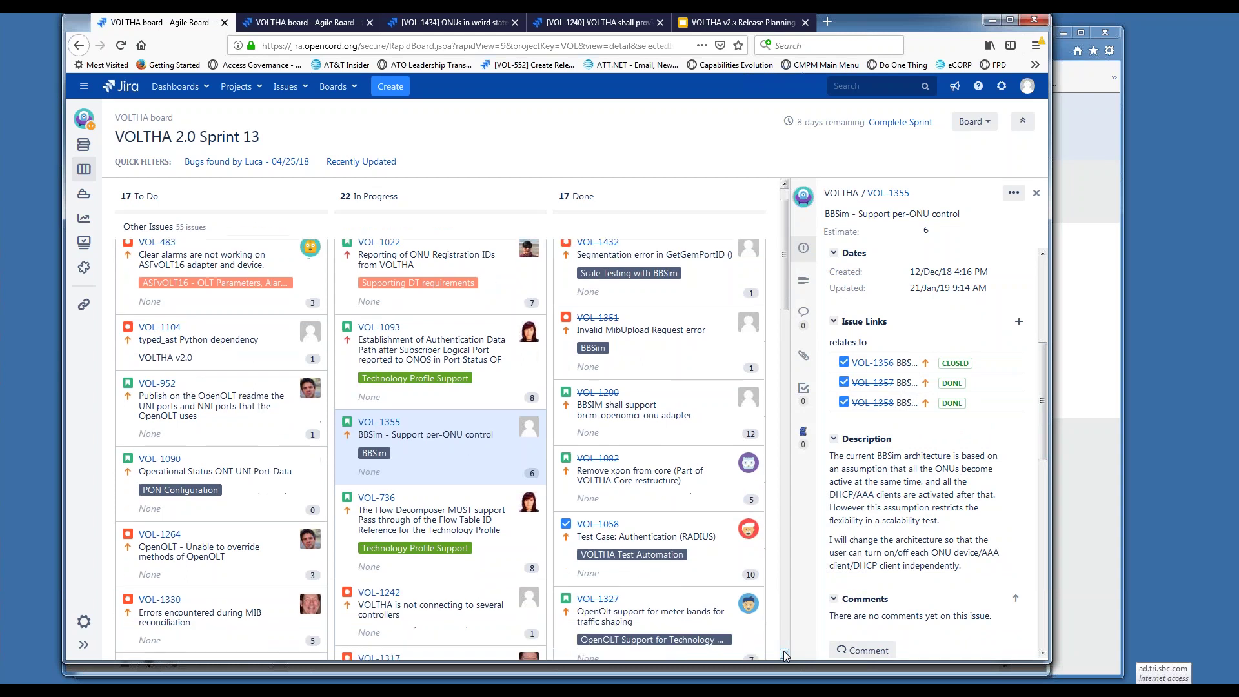
scroll(785, 654, down, 2)
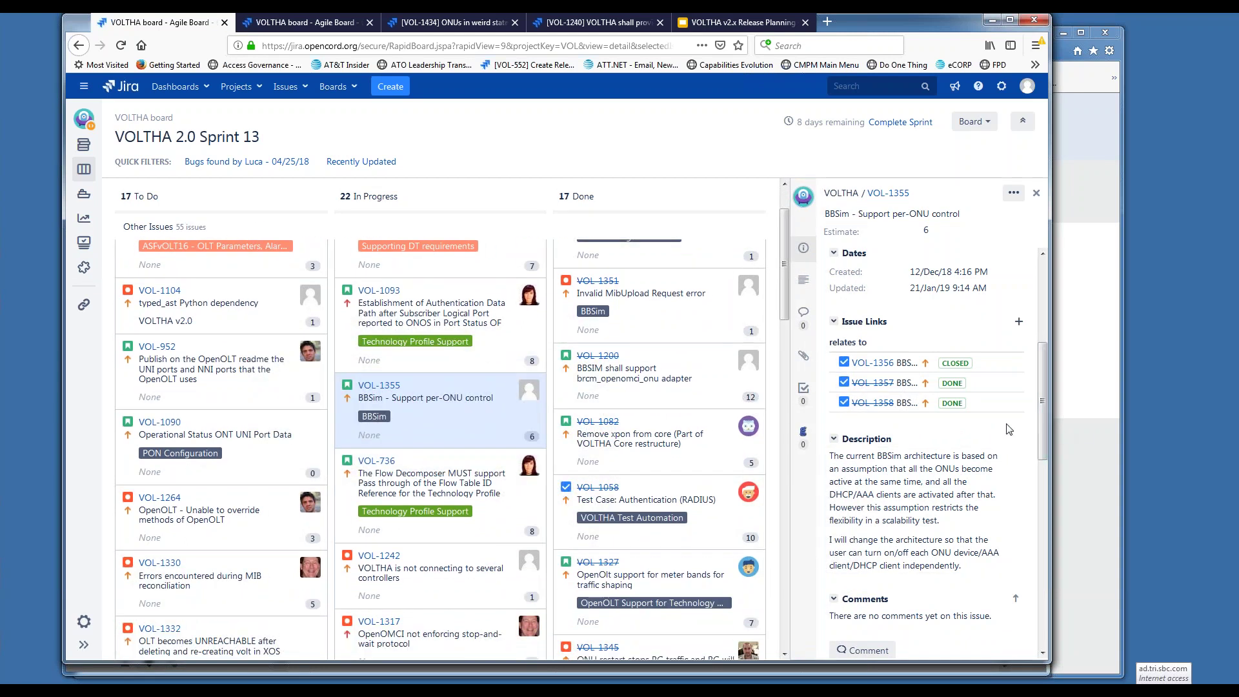
mouse_move(1045, 416)
mouse_down()
mouse_move(1047, 307)
mouse_move(1047, 509)
mouse_move(1043, 302)
mouse_move(1048, 420)
mouse_up()
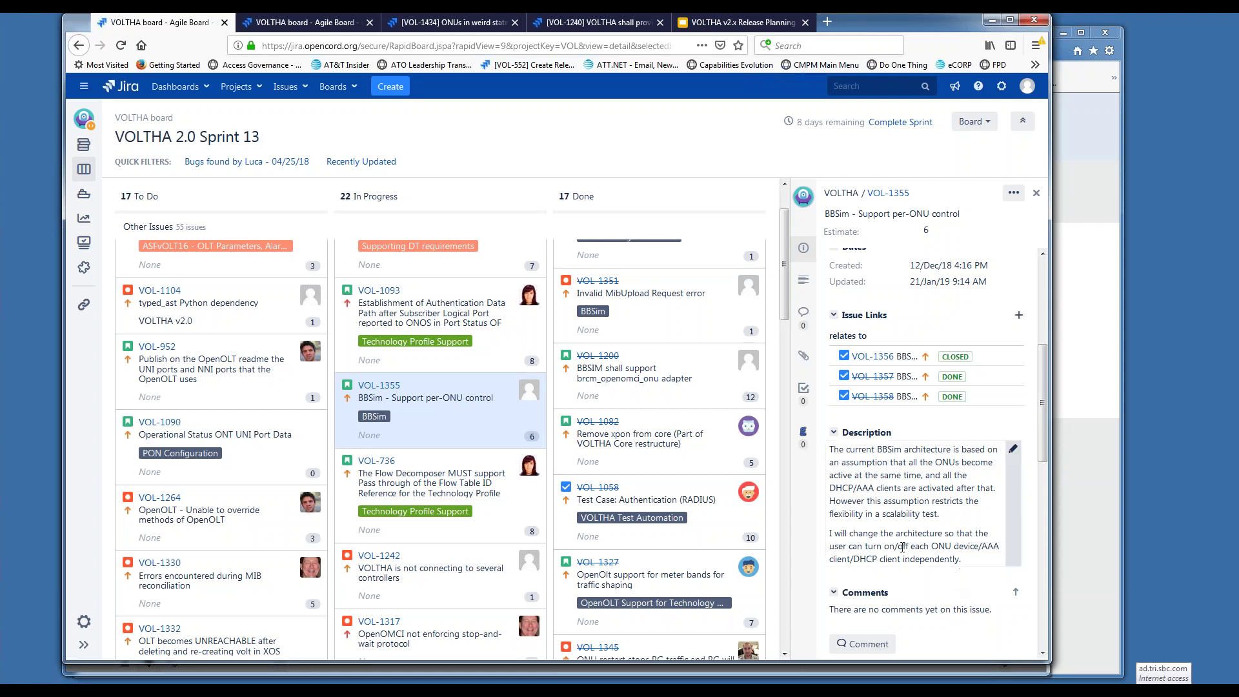
drag(831, 533, 981, 559)
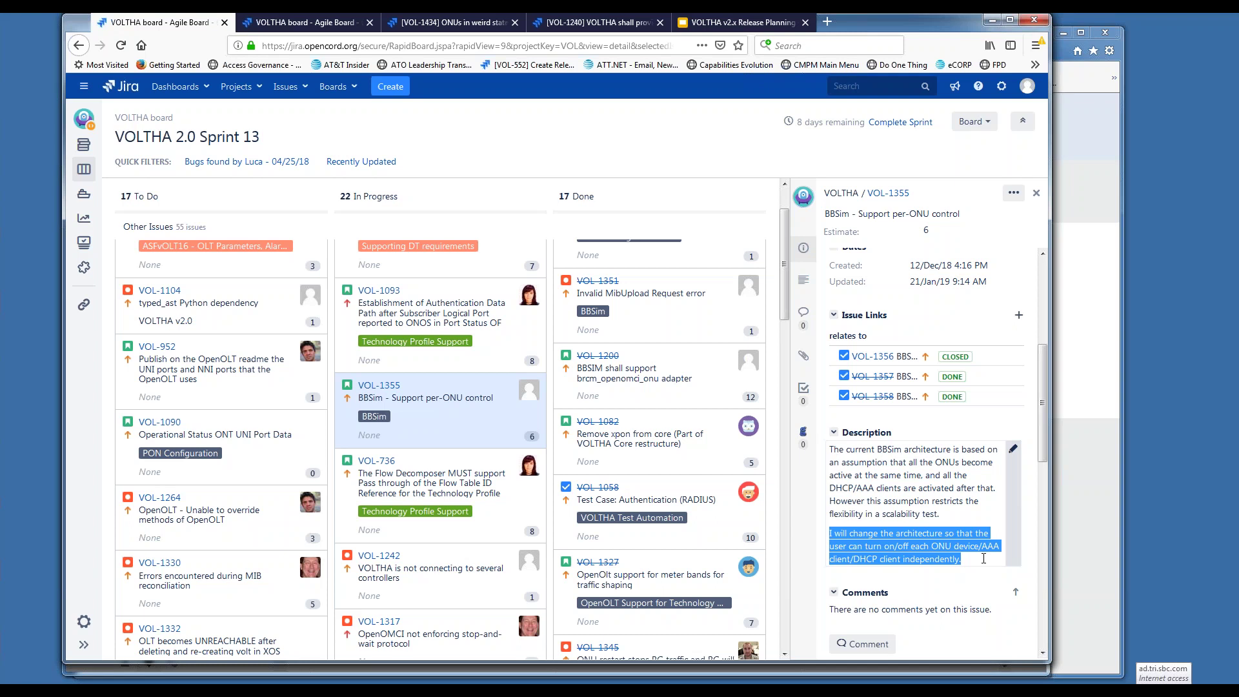
click(967, 550)
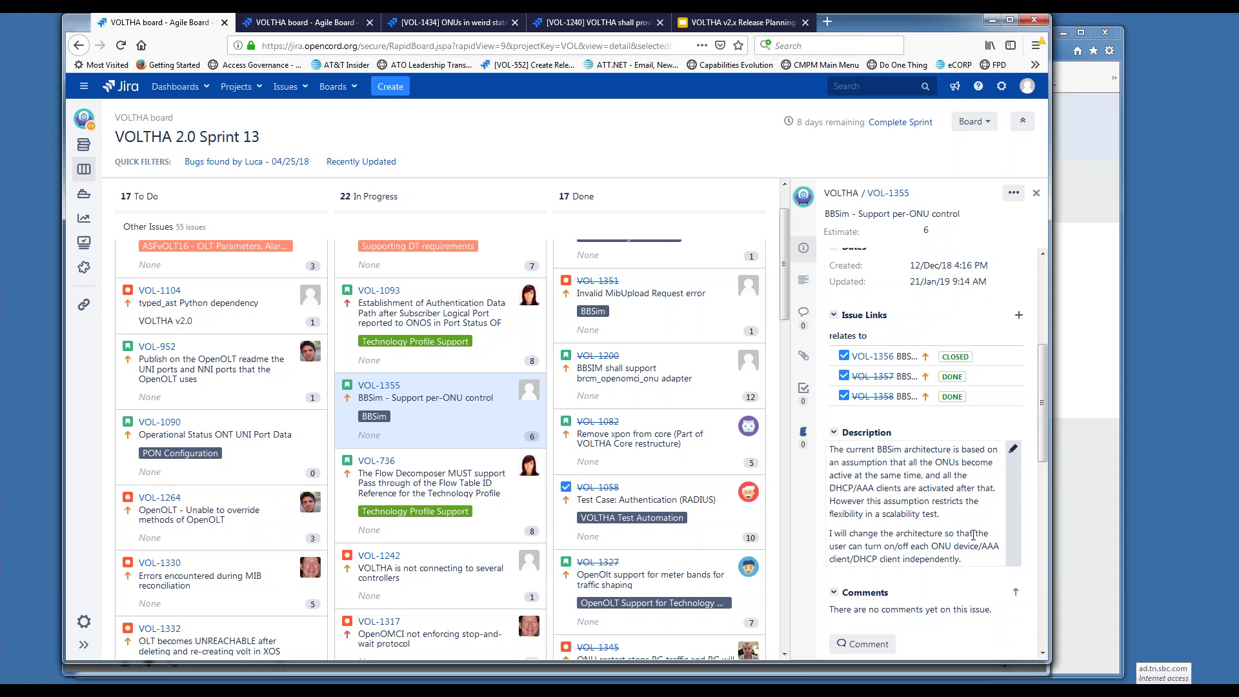
Open VOL-1317 on the OpenOMCI stop-and-wait protocol and examine its details, description and Gerrit reviews.
click(785, 654)
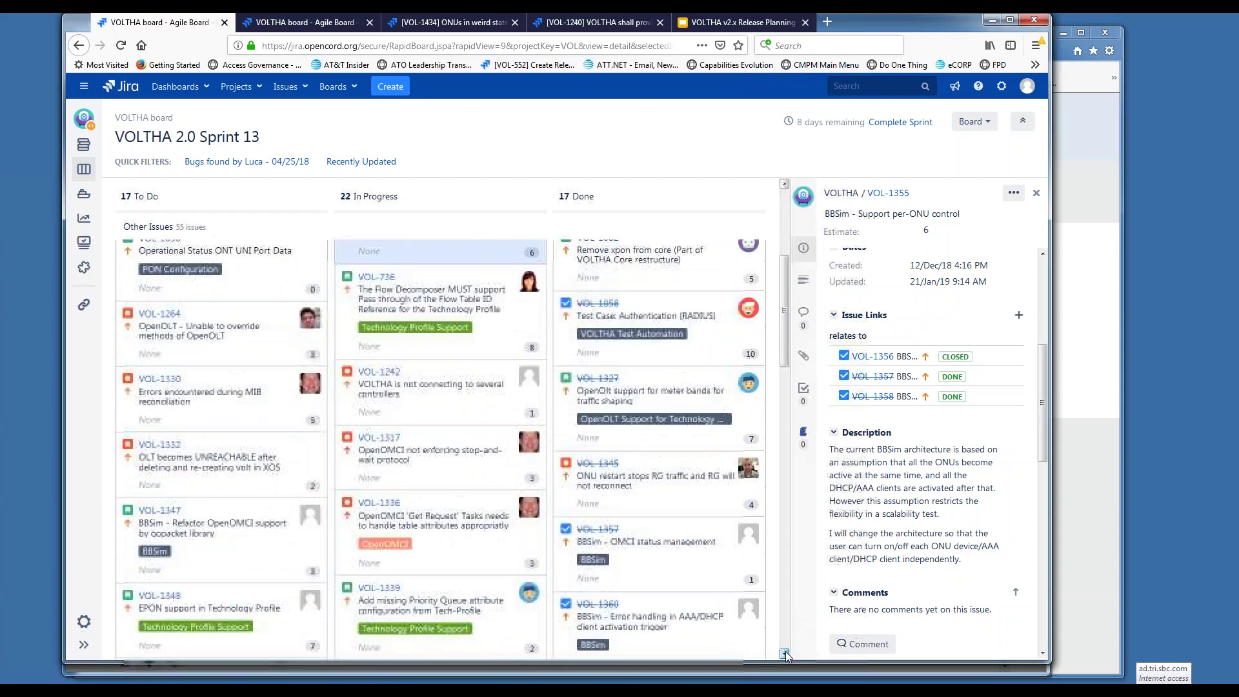
click(785, 654)
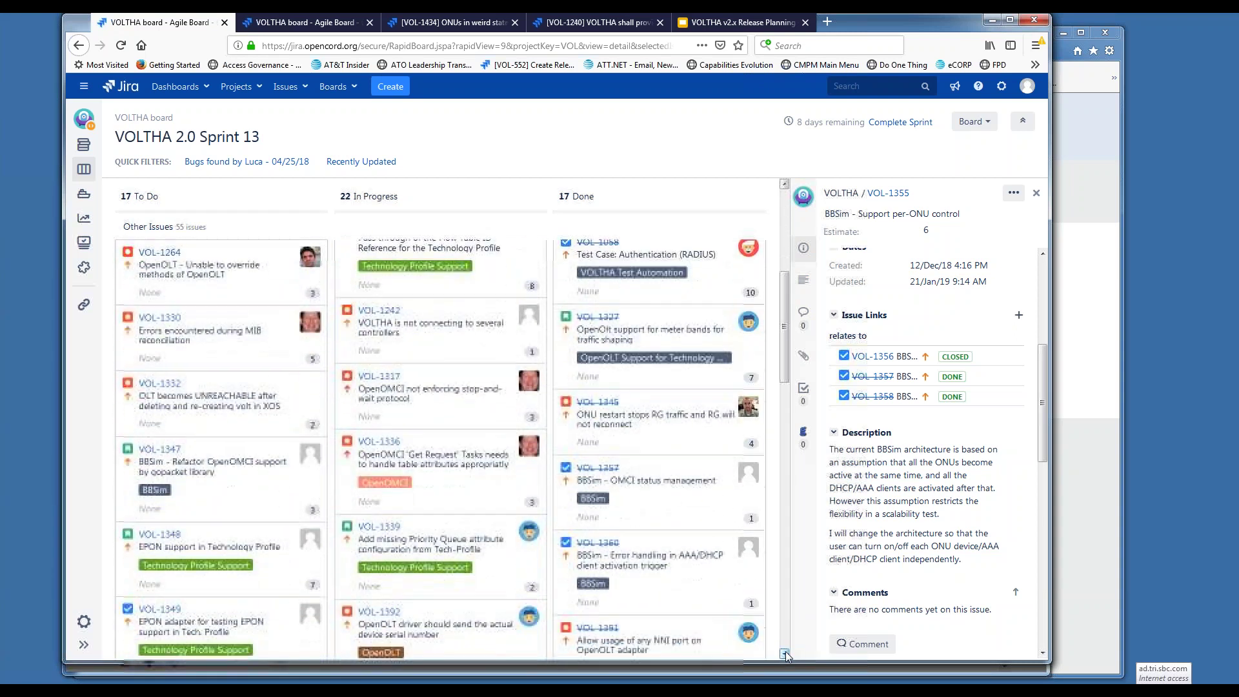
click(447, 405)
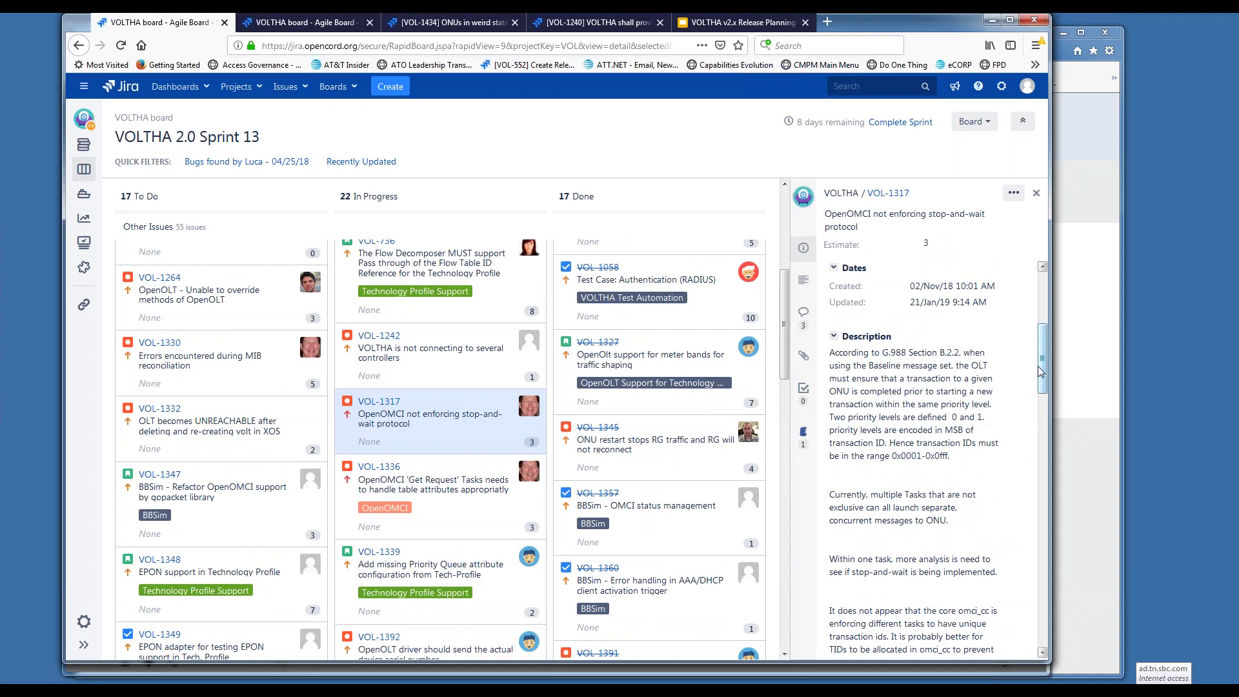
drag(1043, 370, 1036, 296)
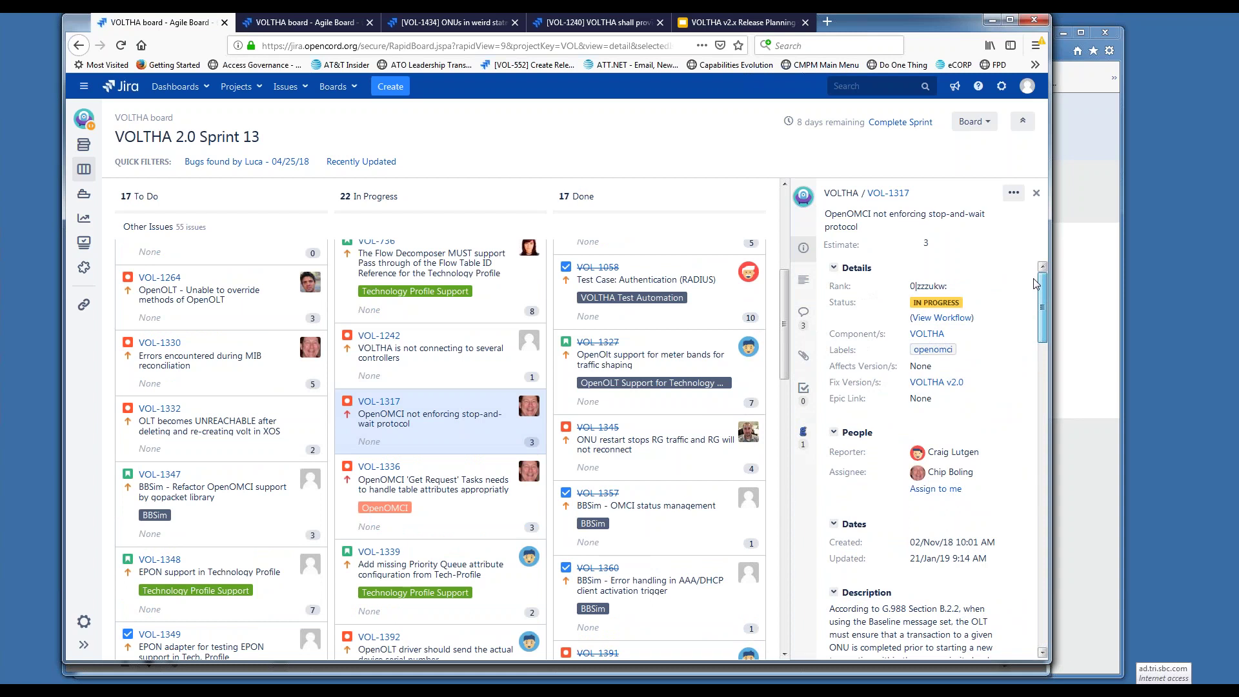
drag(1036, 327, 1043, 579)
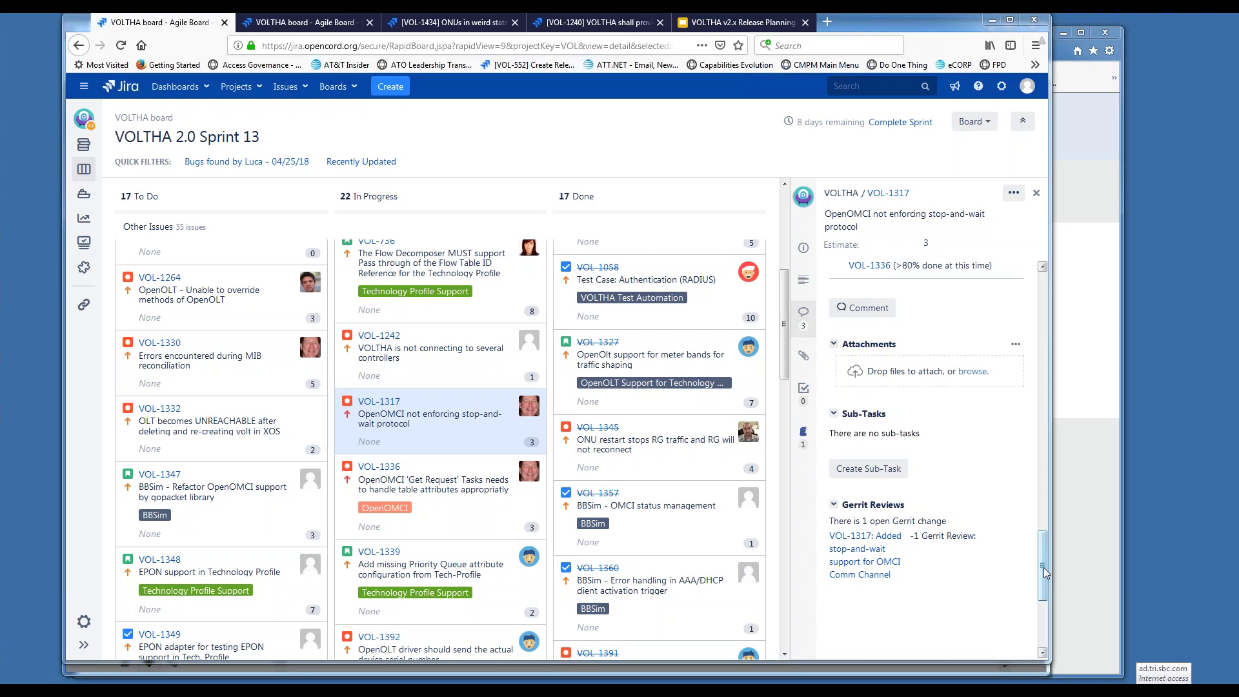
drag(1043, 567, 1043, 571)
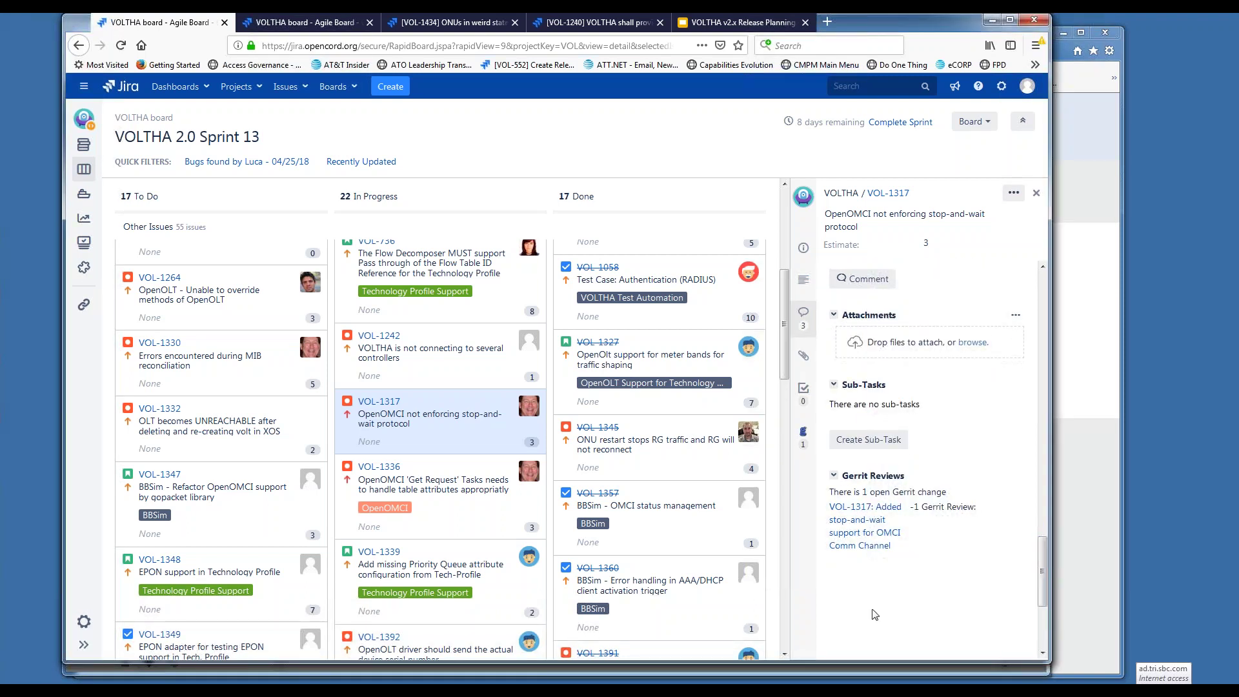
Review the details of the in-progress issues VOL-1336, VOL-1339, VOL-1392 and VOL-1393 one after another.
click(785, 653)
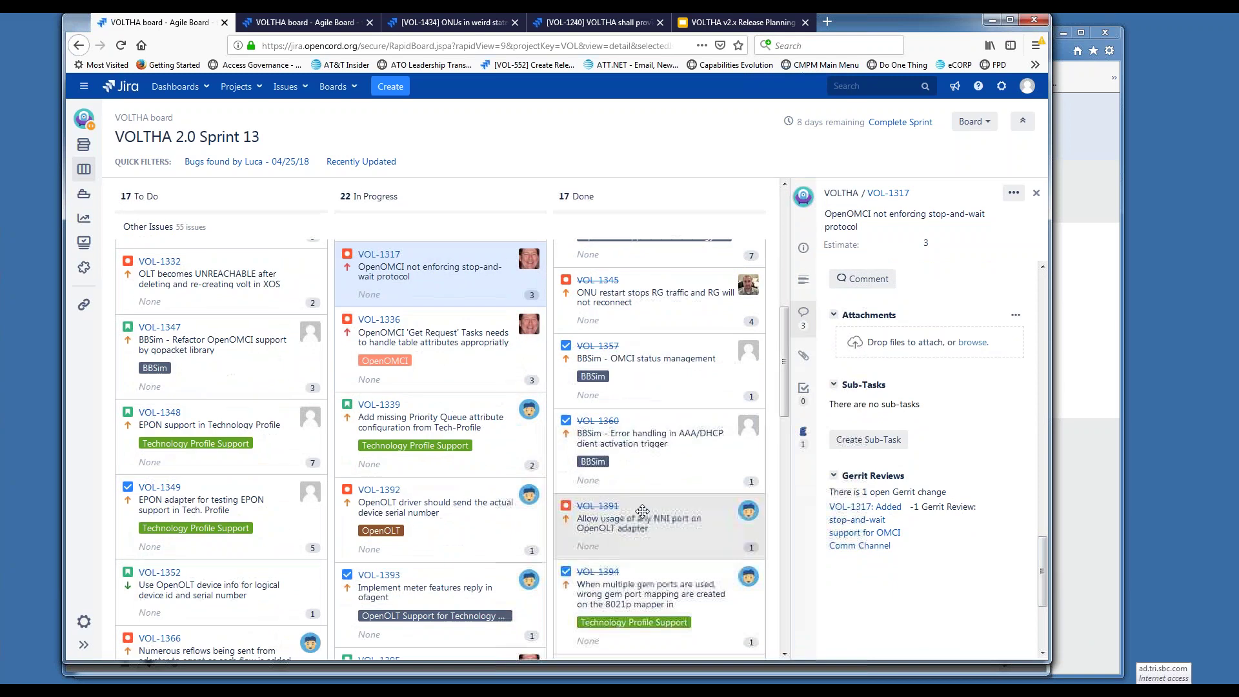
click(471, 365)
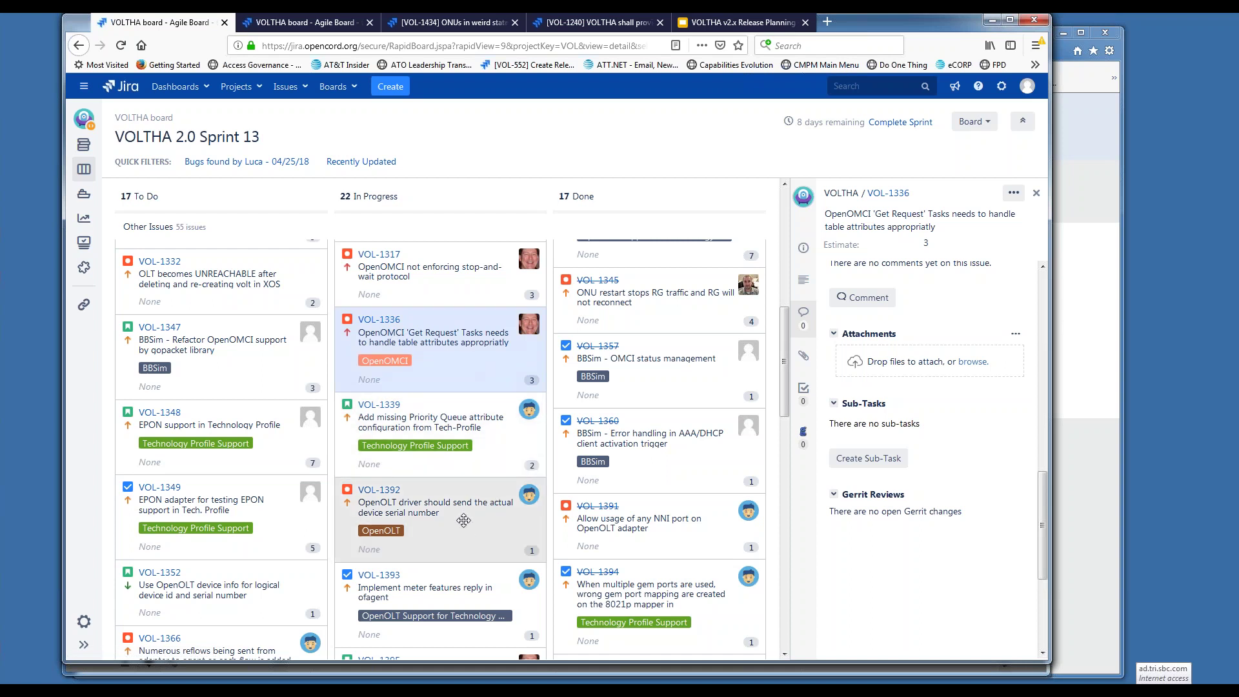
click(469, 474)
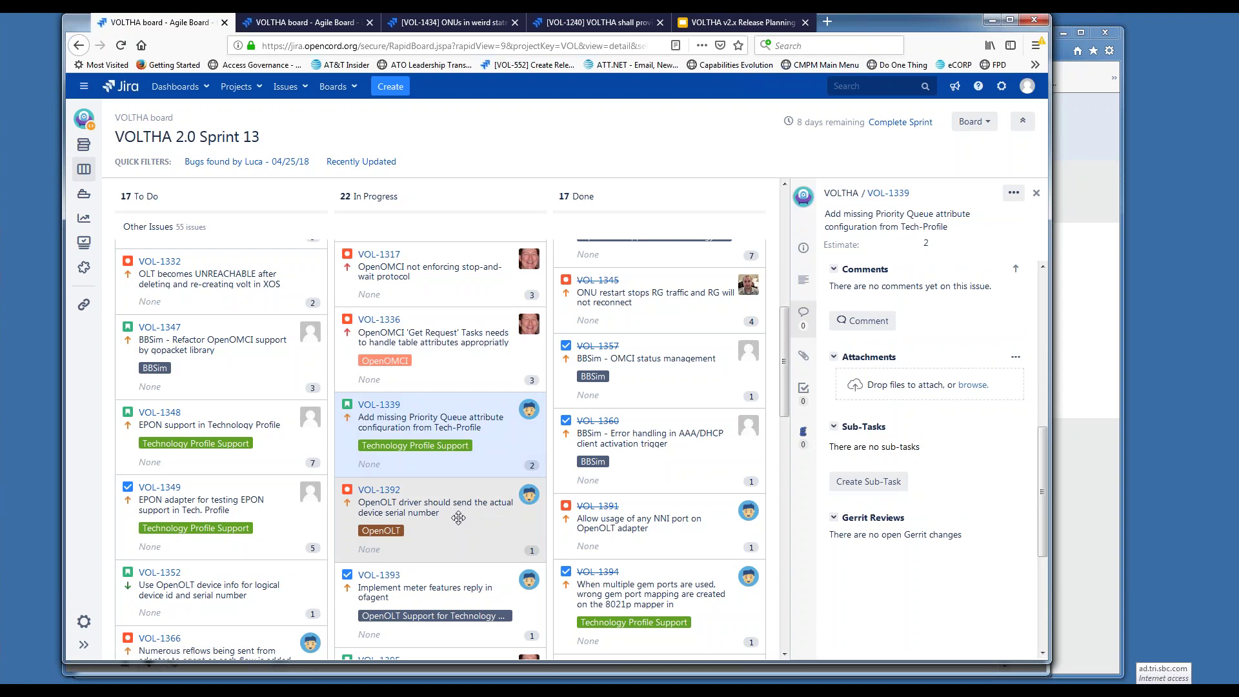
click(458, 518)
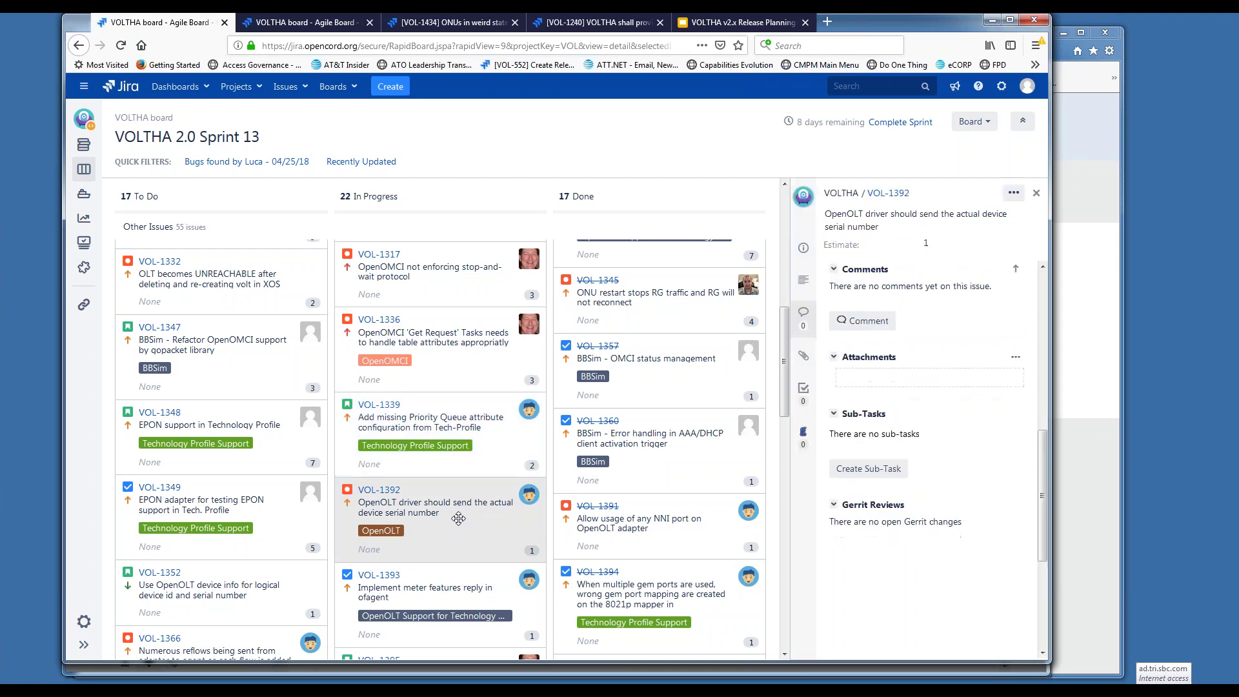
drag(1042, 509, 1049, 303)
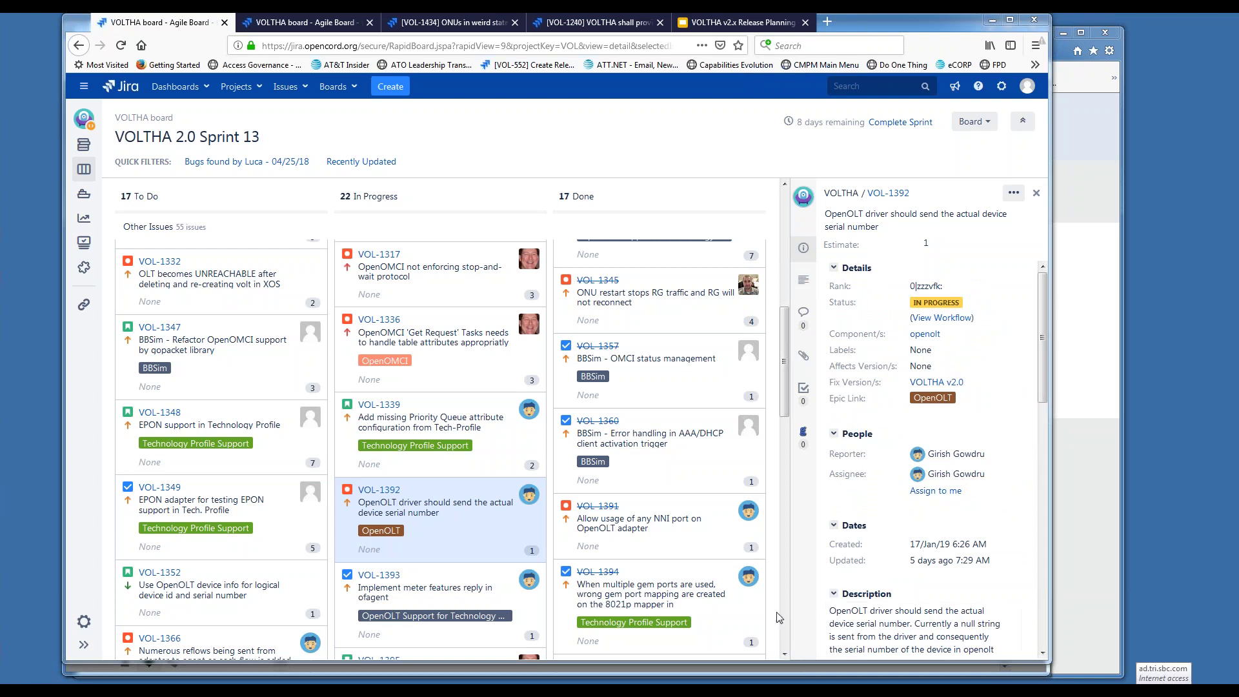
click(784, 655)
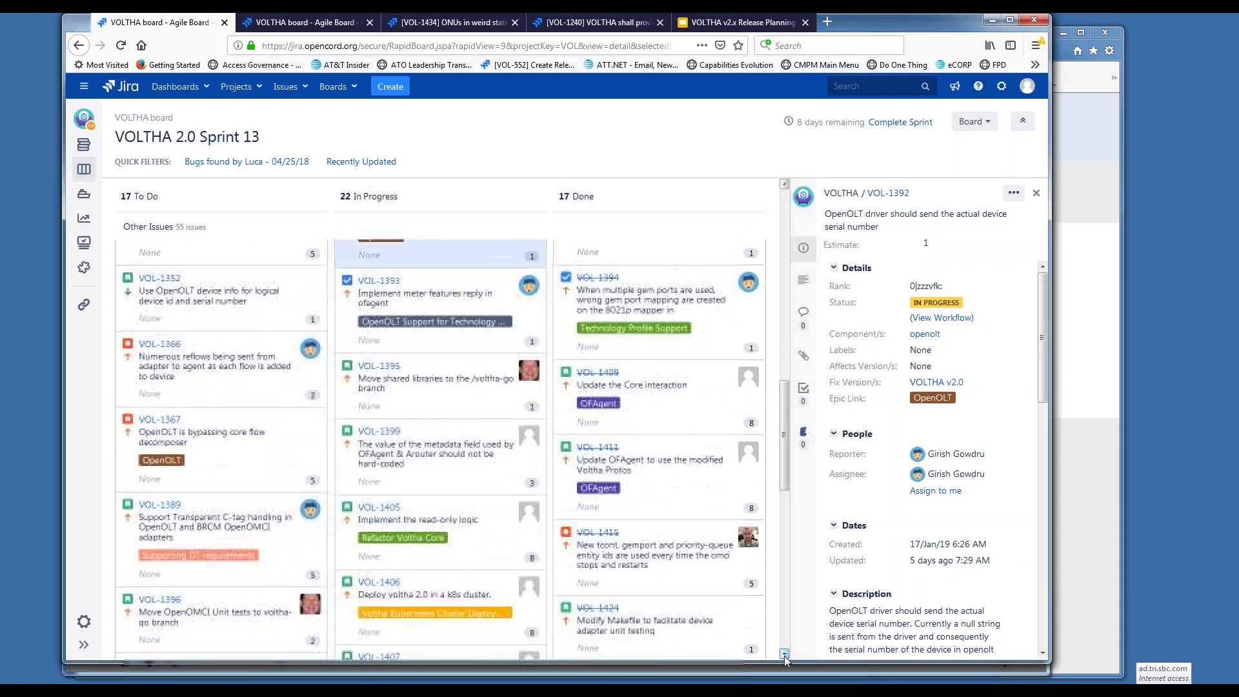
click(452, 315)
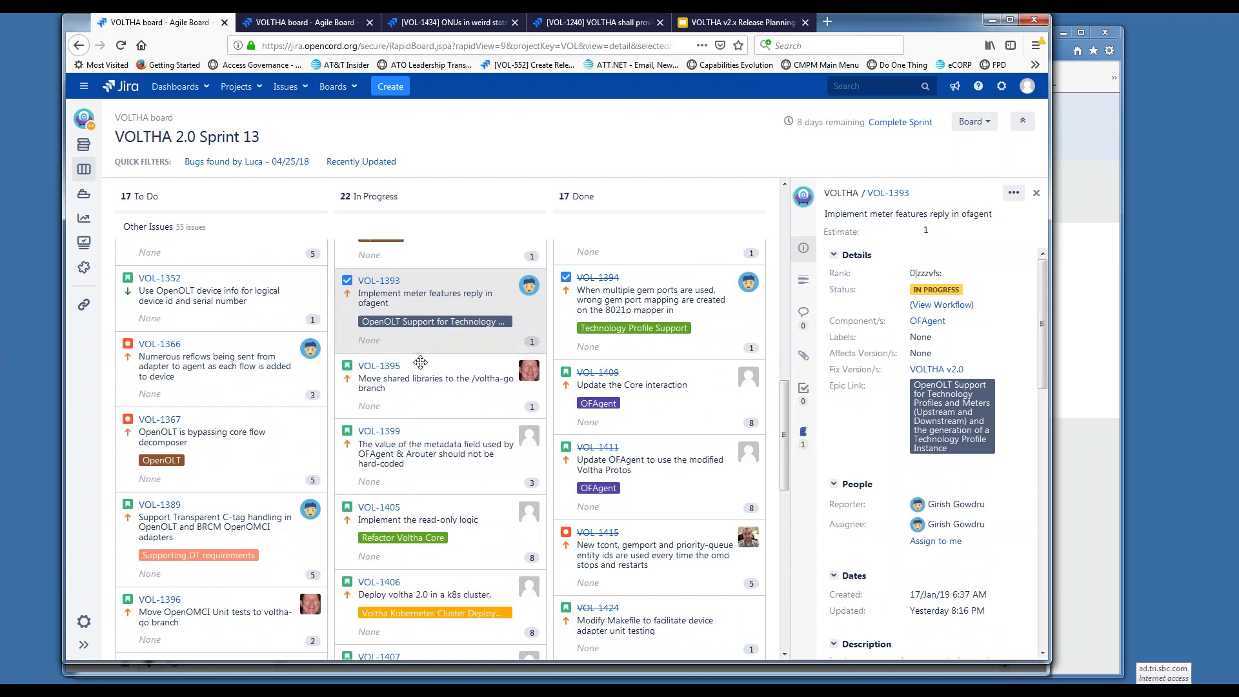
Check VOL-1395, then return to VOL-1393 and examine the patch history of its open Gerrit change.
click(453, 400)
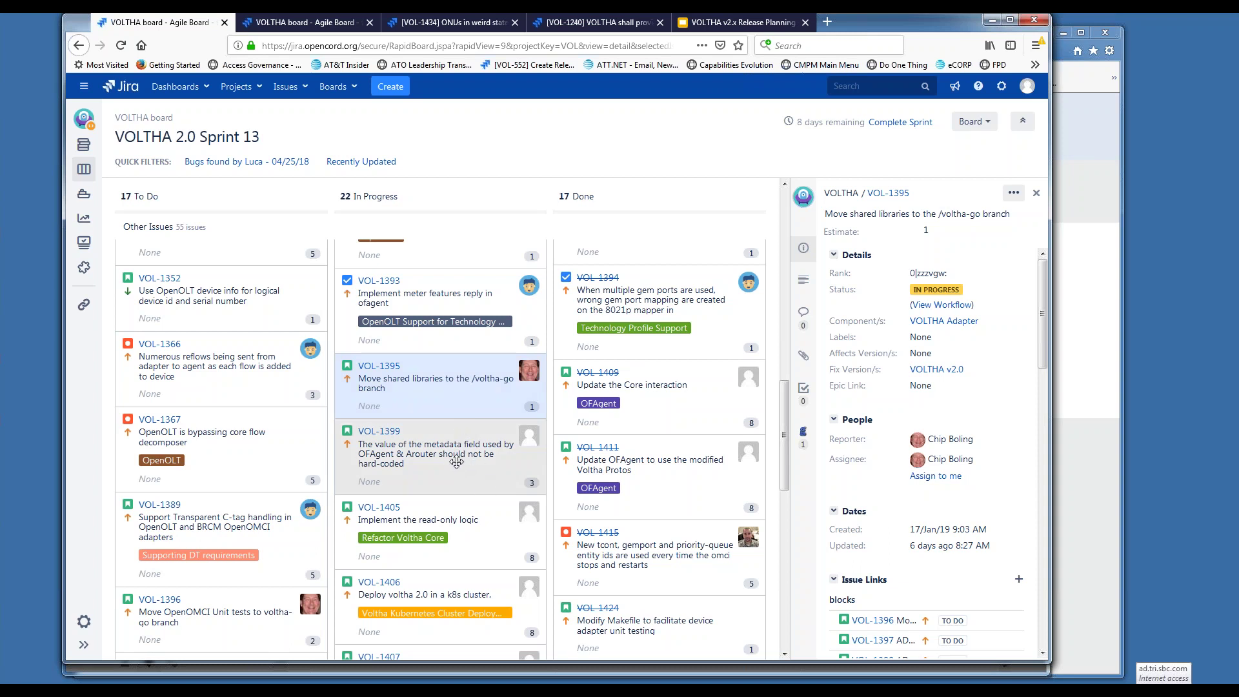
click(450, 306)
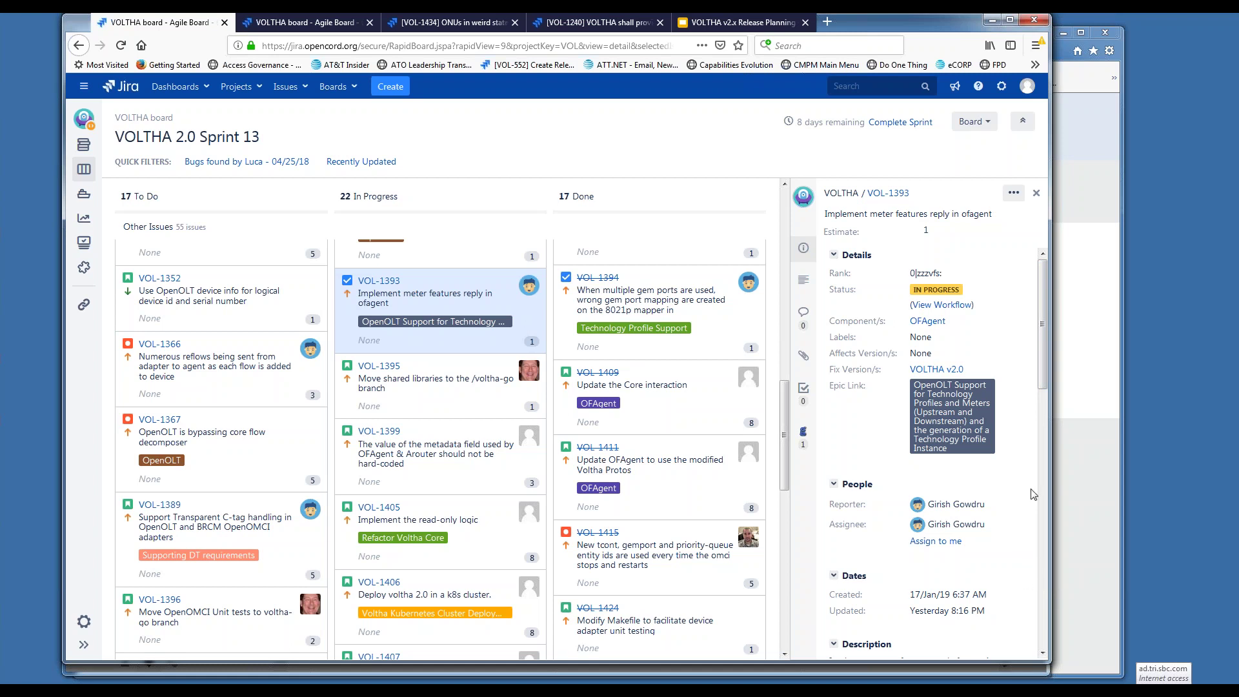
drag(1047, 369, 1065, 569)
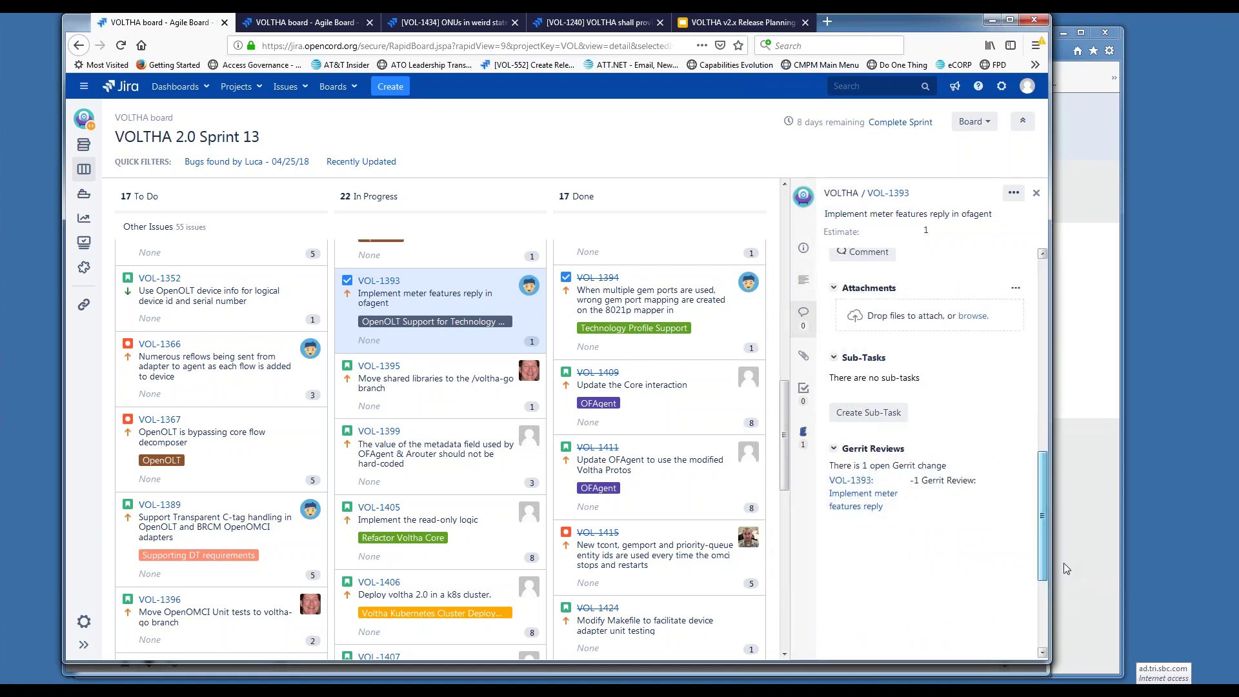
click(865, 505)
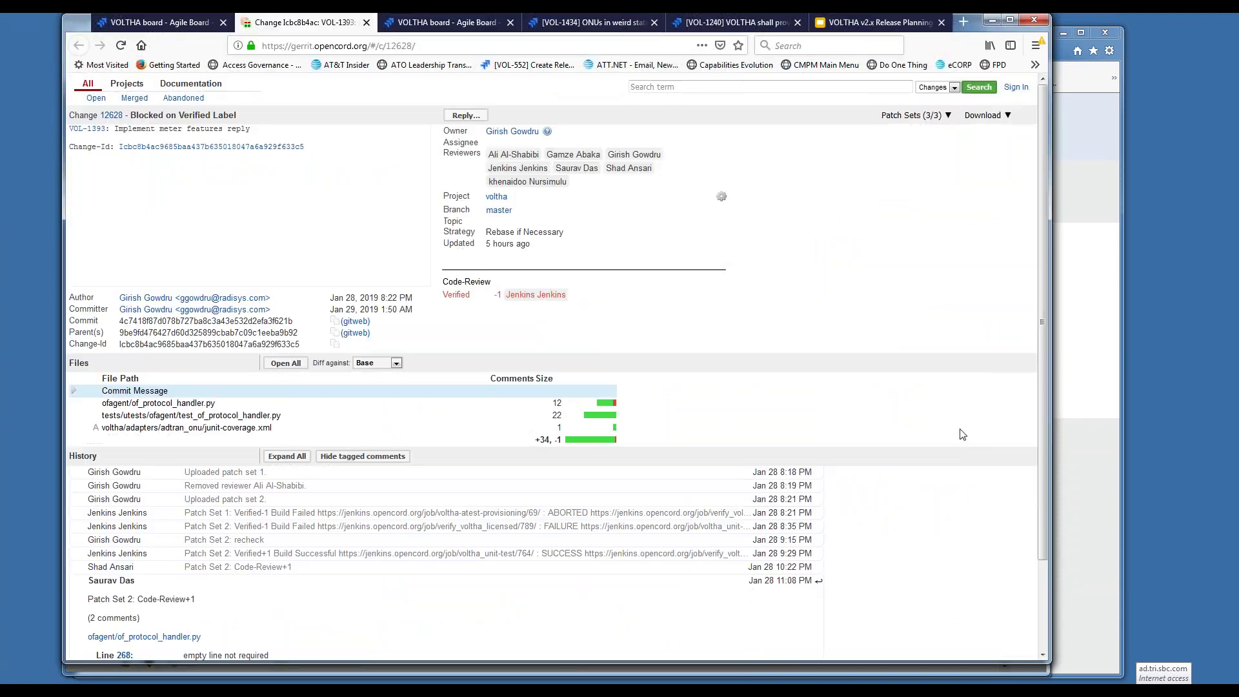
drag(1043, 320, 1043, 443)
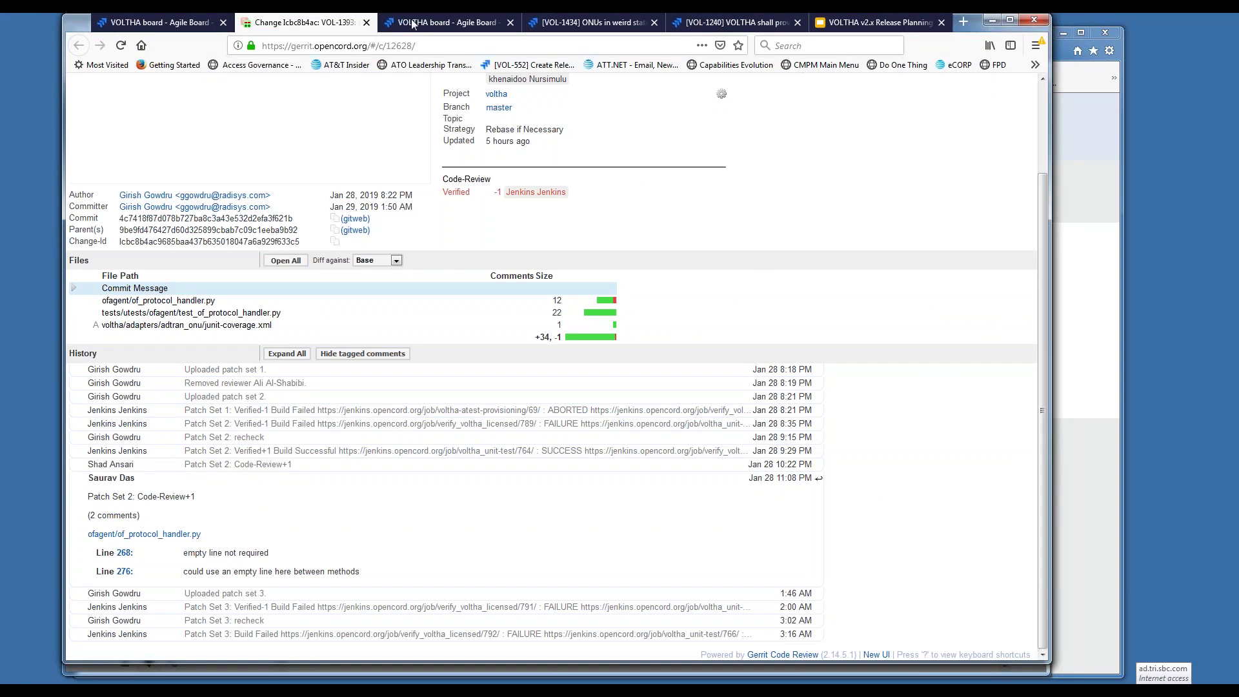
click(366, 23)
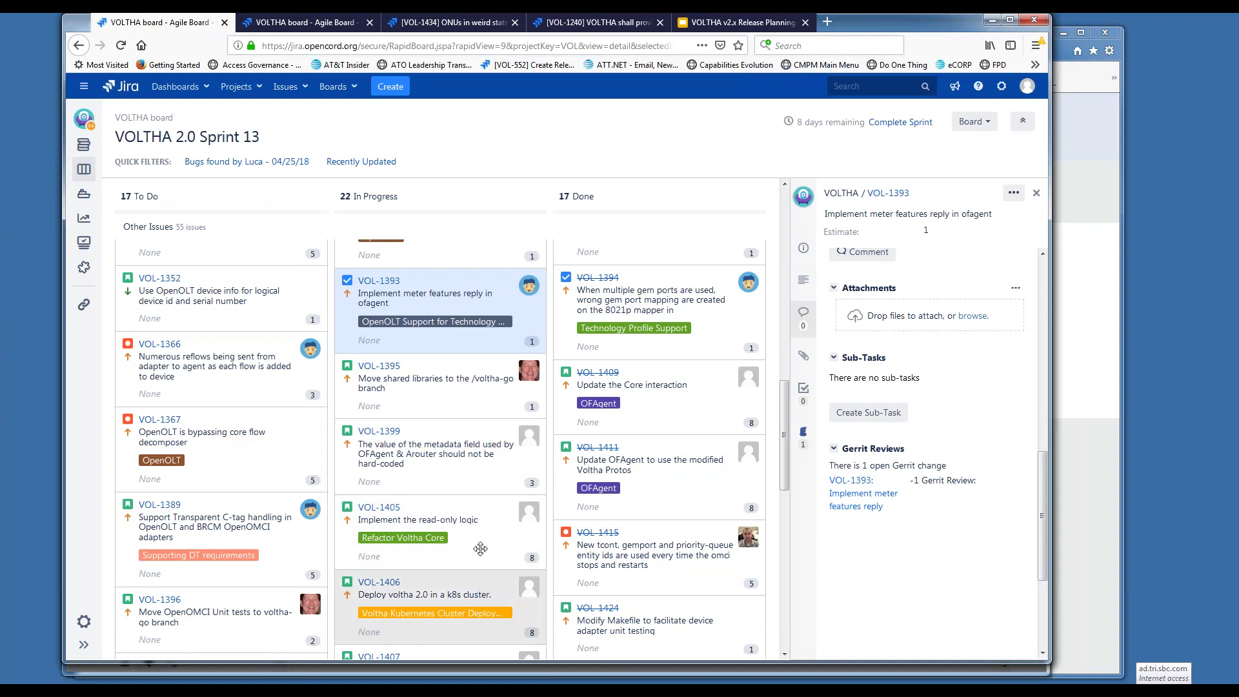
Open VOL-1399 on the hard-coded metadata field and examine its assignee, description and Gerrit reviews.
click(477, 461)
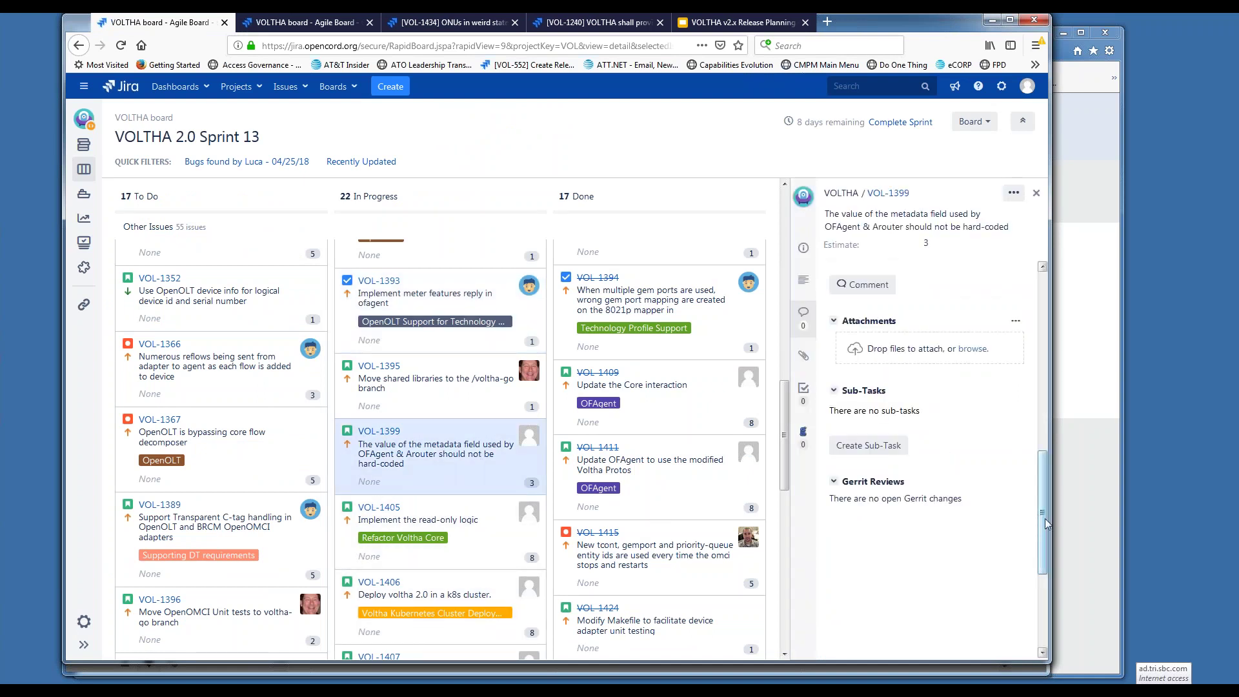
drag(1044, 518, 1043, 309)
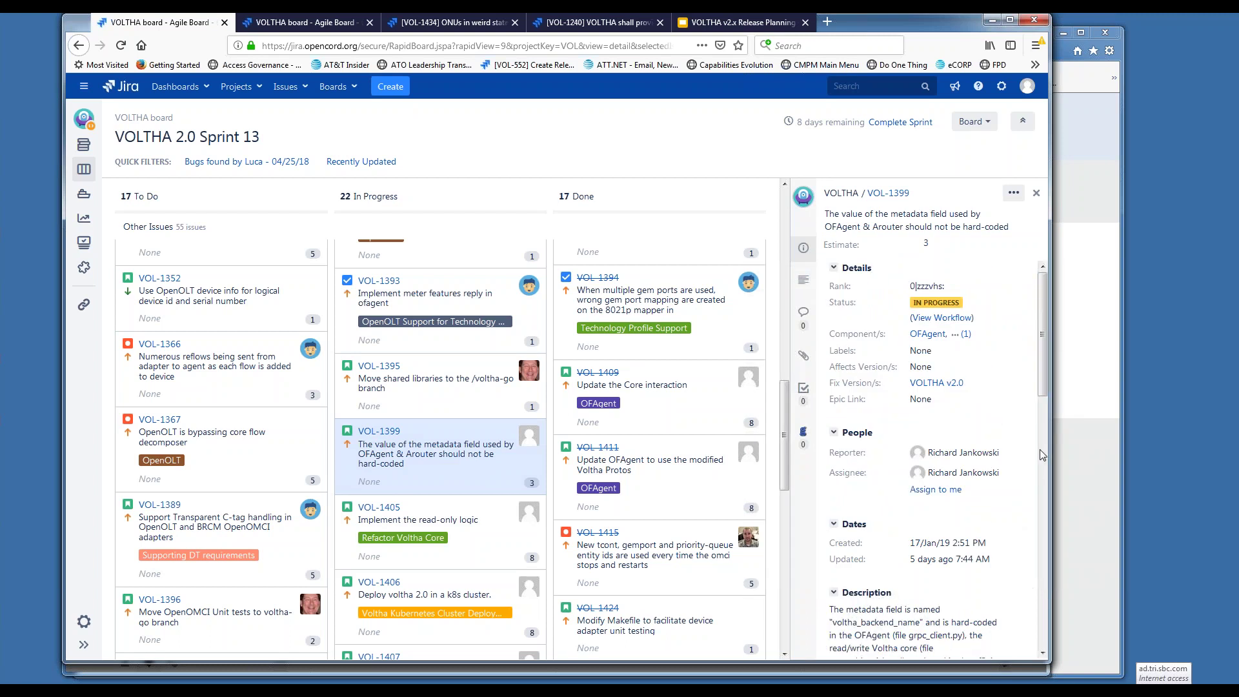
click(1043, 498)
drag(1043, 500, 1036, 300)
drag(1043, 381, 1034, 585)
scroll(1034, 585, up, 5)
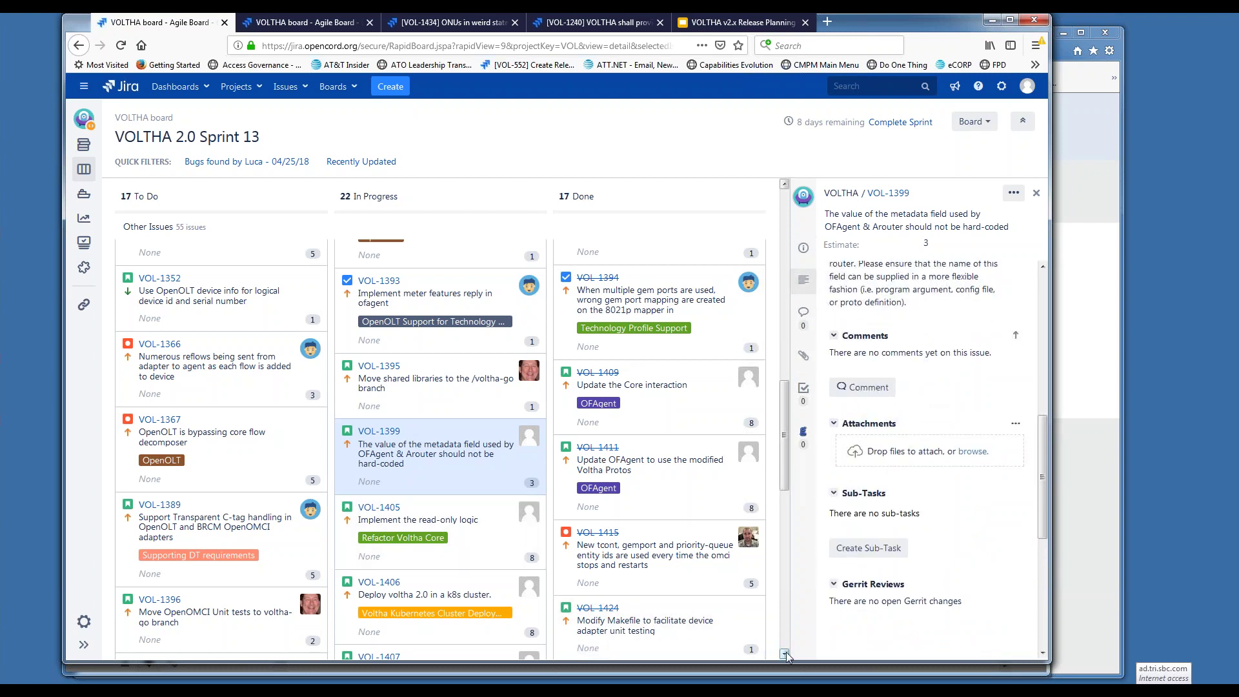
Check the Gerrit reviews of VOL-1405, VOL-1406 and VOL-1407, and move VOL-1405 to Done.
scroll(785, 654, down, 3)
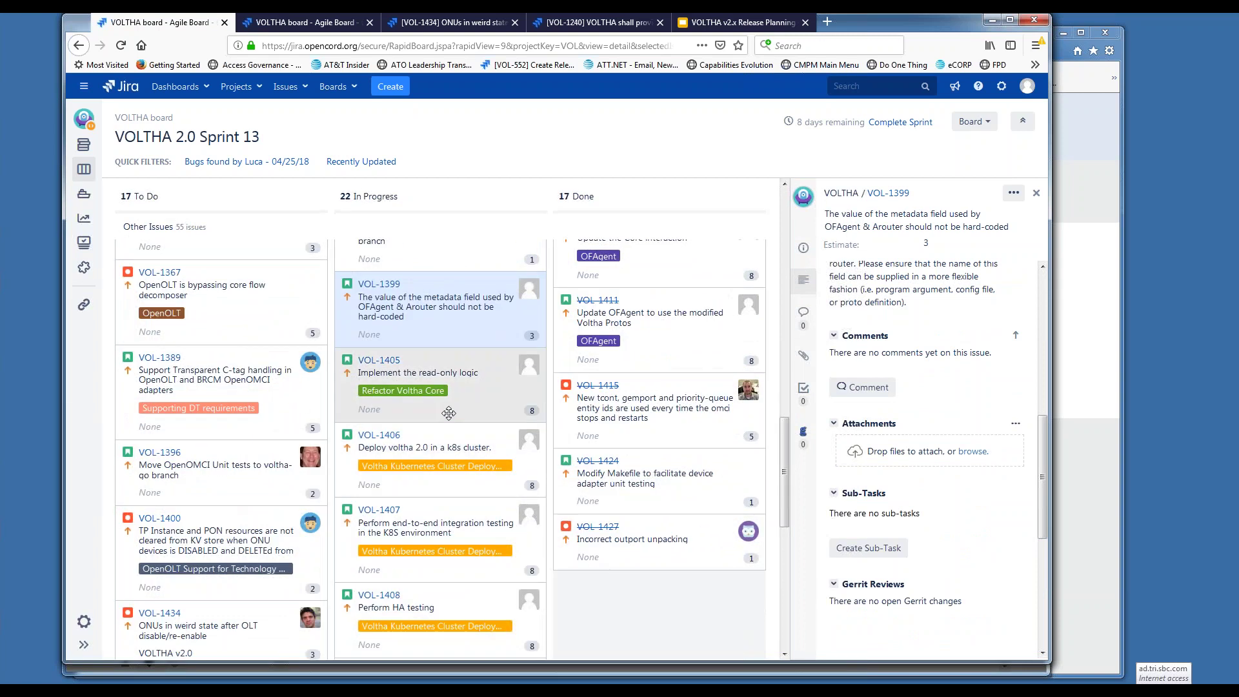
click(449, 411)
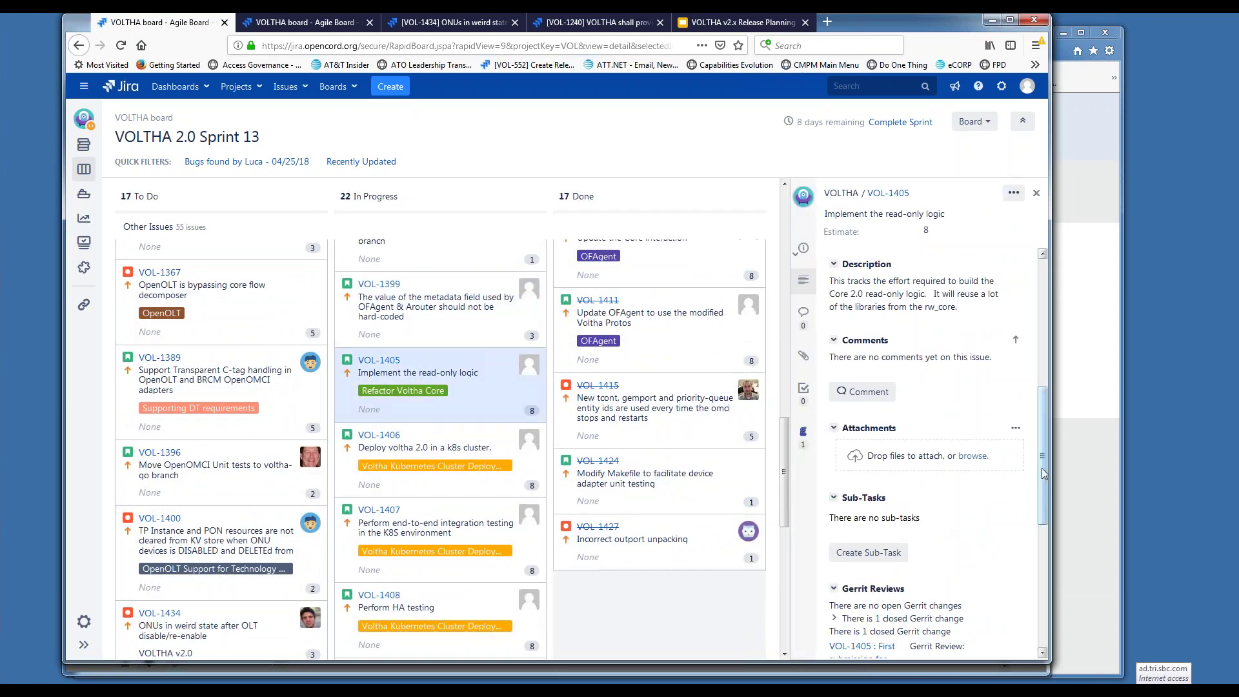
drag(1045, 471, 1044, 565)
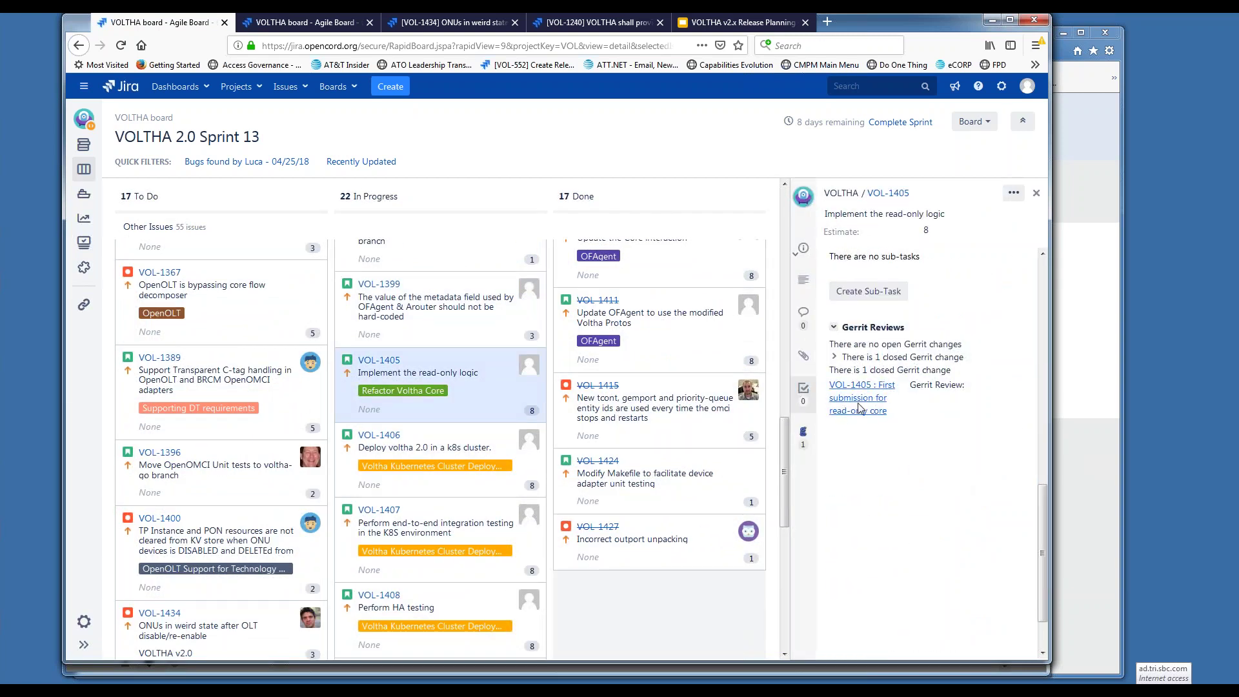
click(455, 456)
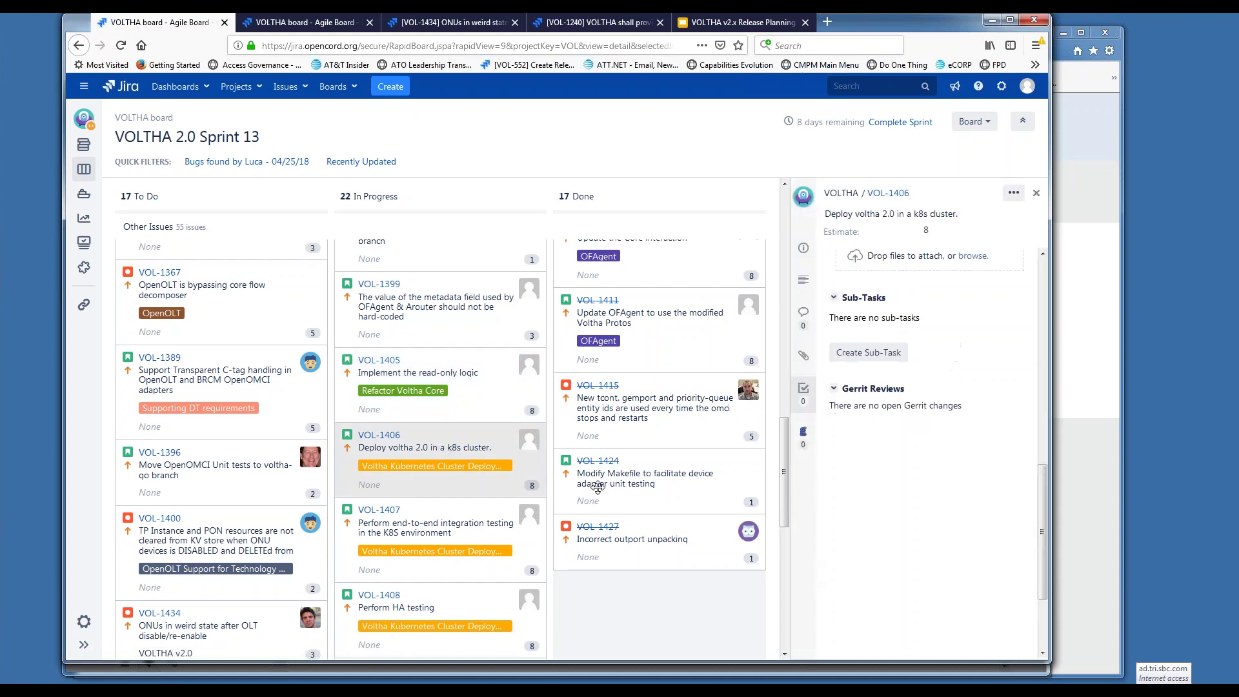
click(458, 533)
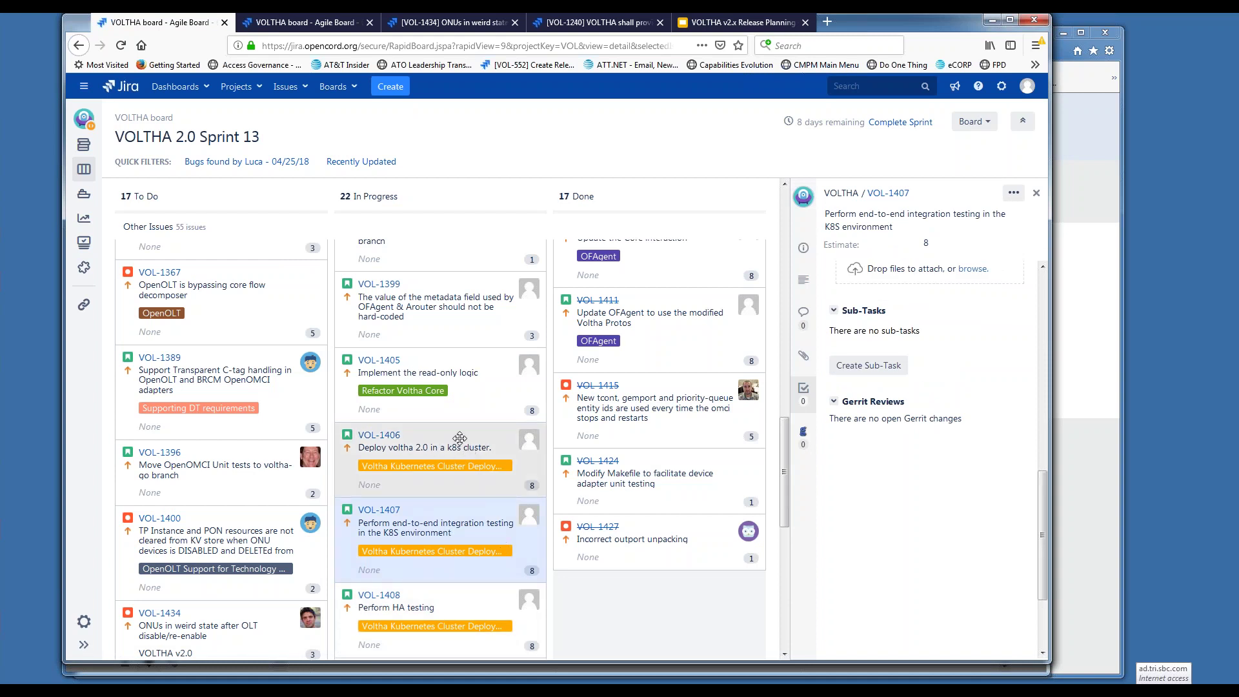
click(459, 395)
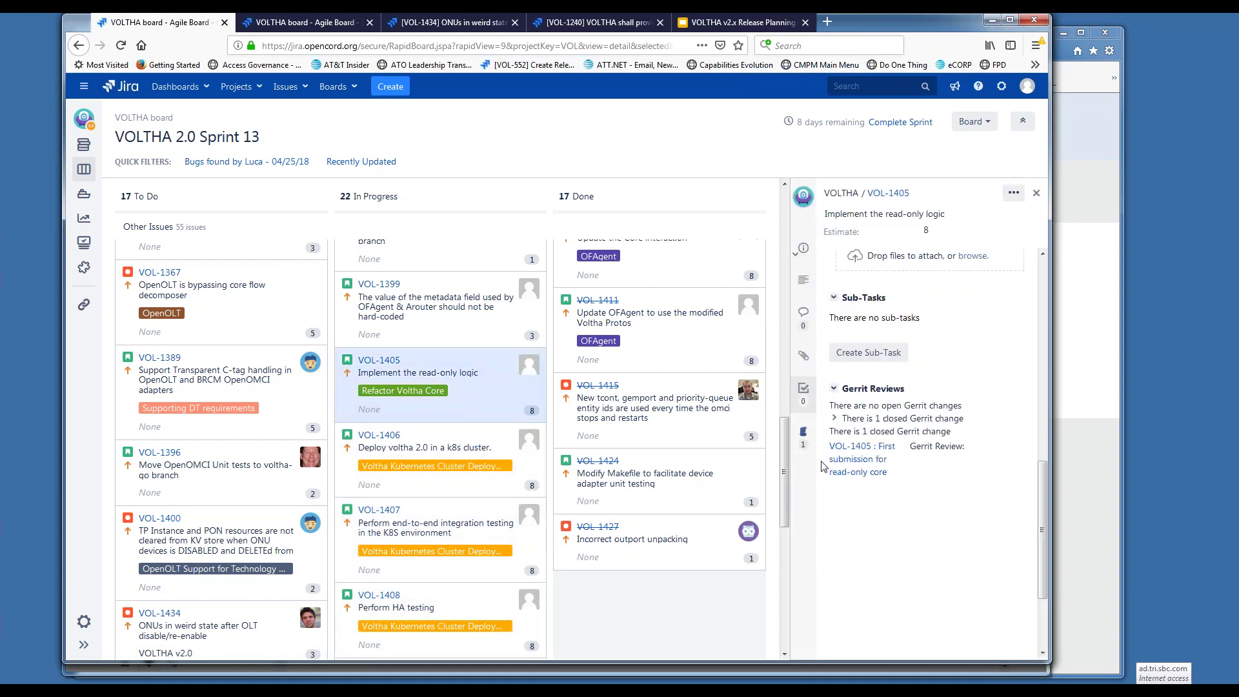
drag(465, 377, 678, 403)
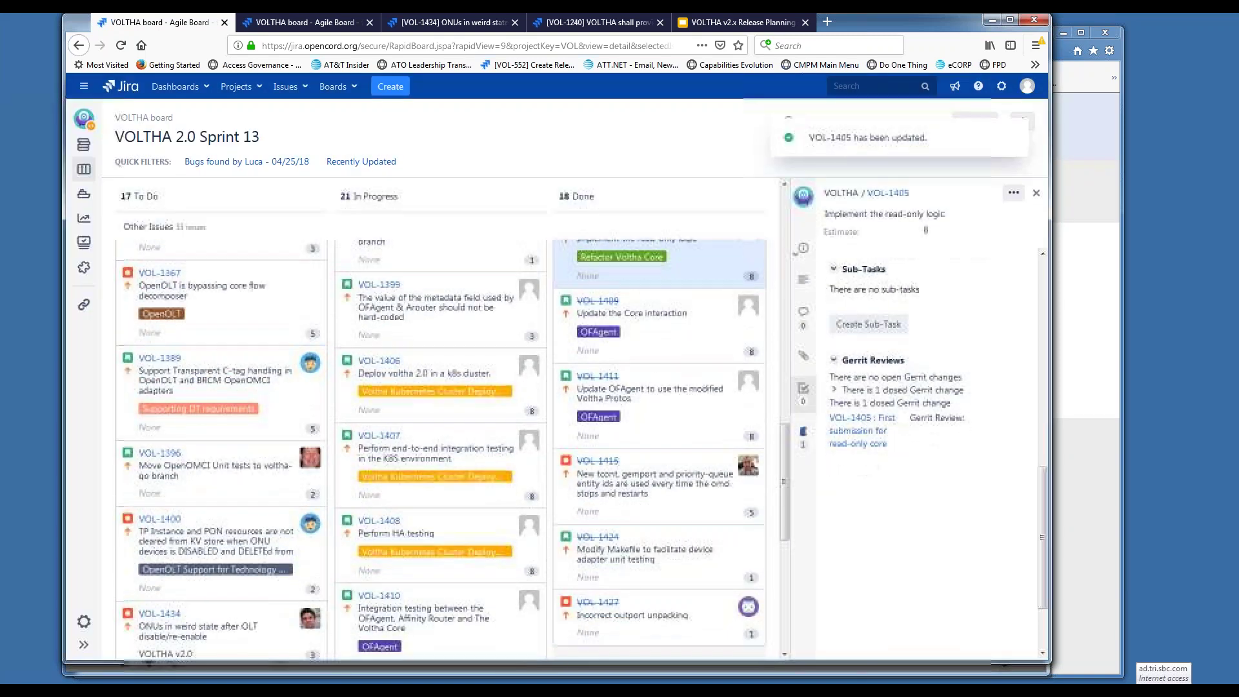
Review the in-progress issues VOL-1408, VOL-1410 and VOL-1416, examining the details, description and Gerrit reviews of VOL-1416.
click(463, 555)
click(447, 639)
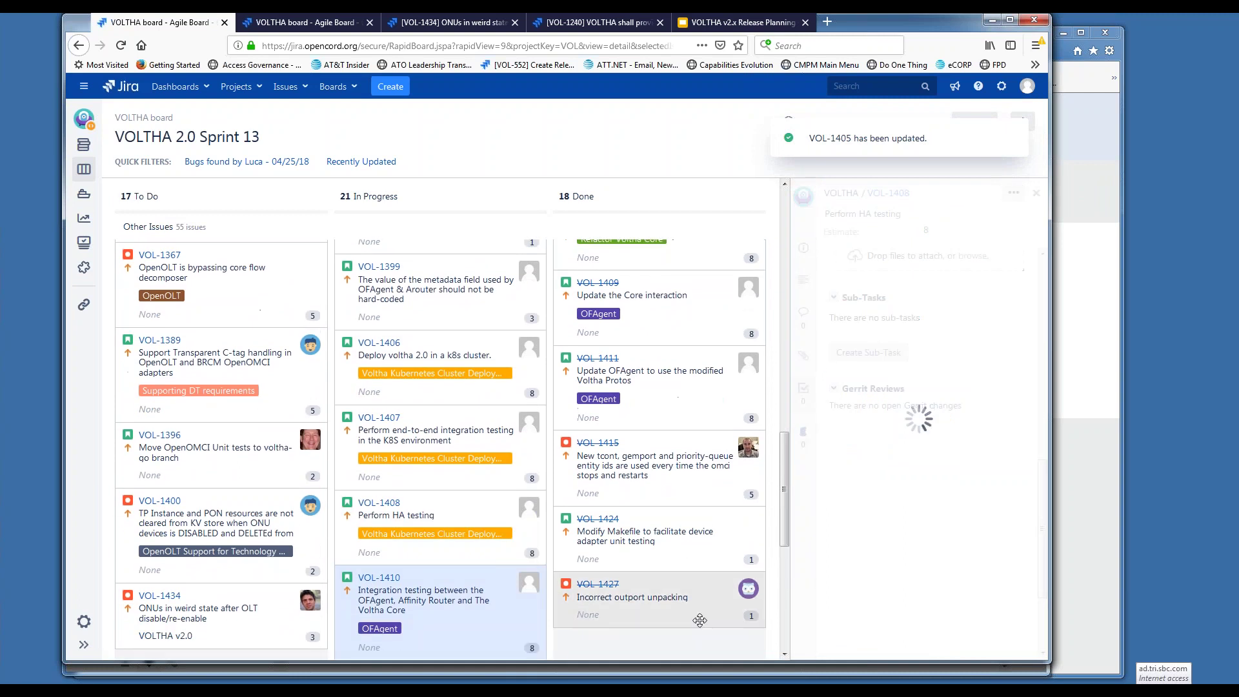
scroll(785, 512, down, 5)
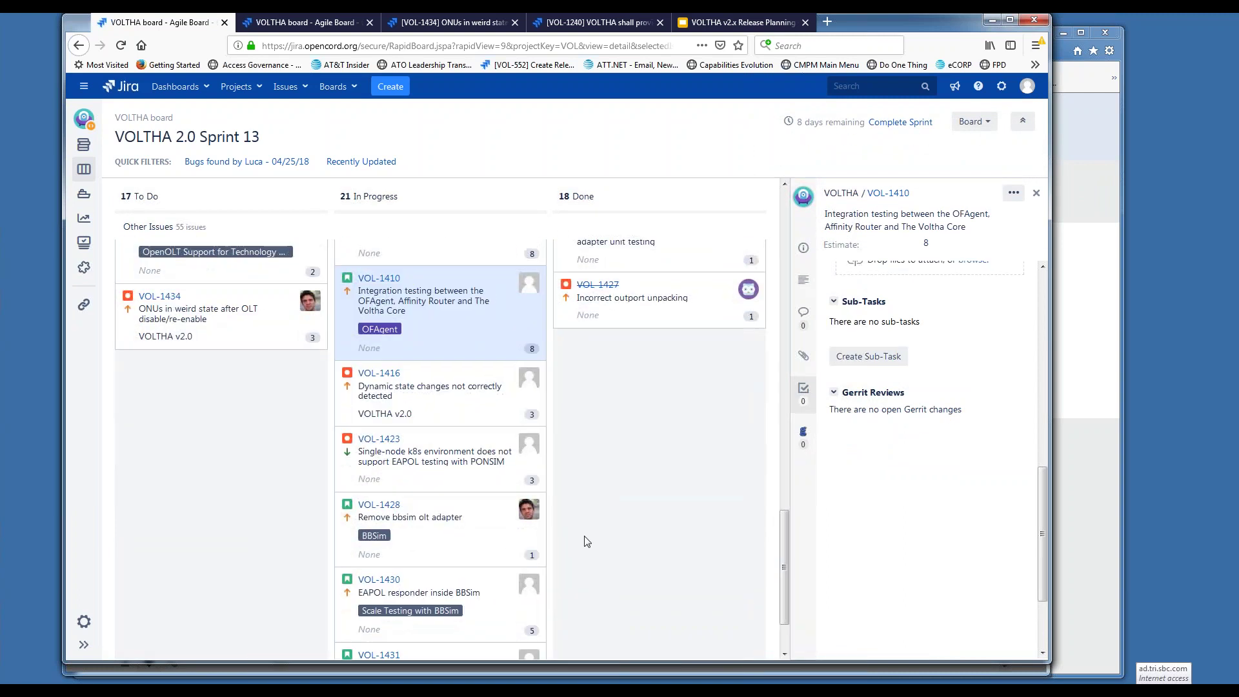
click(459, 396)
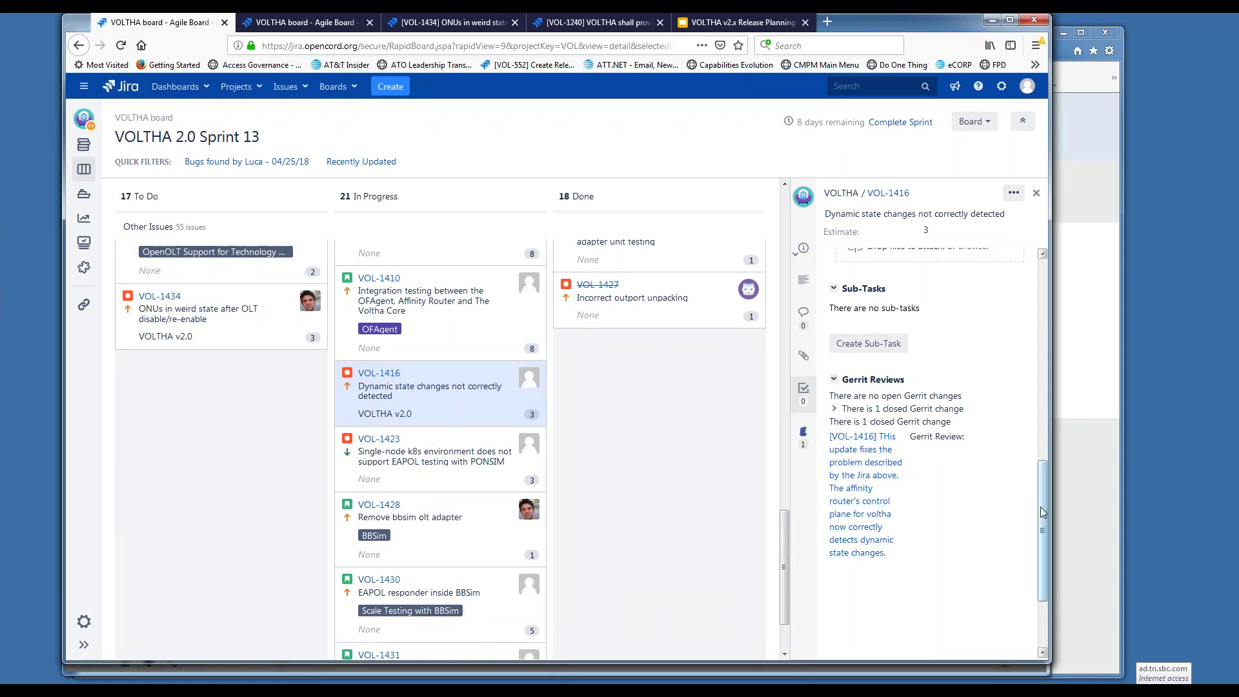
drag(1042, 527, 1040, 275)
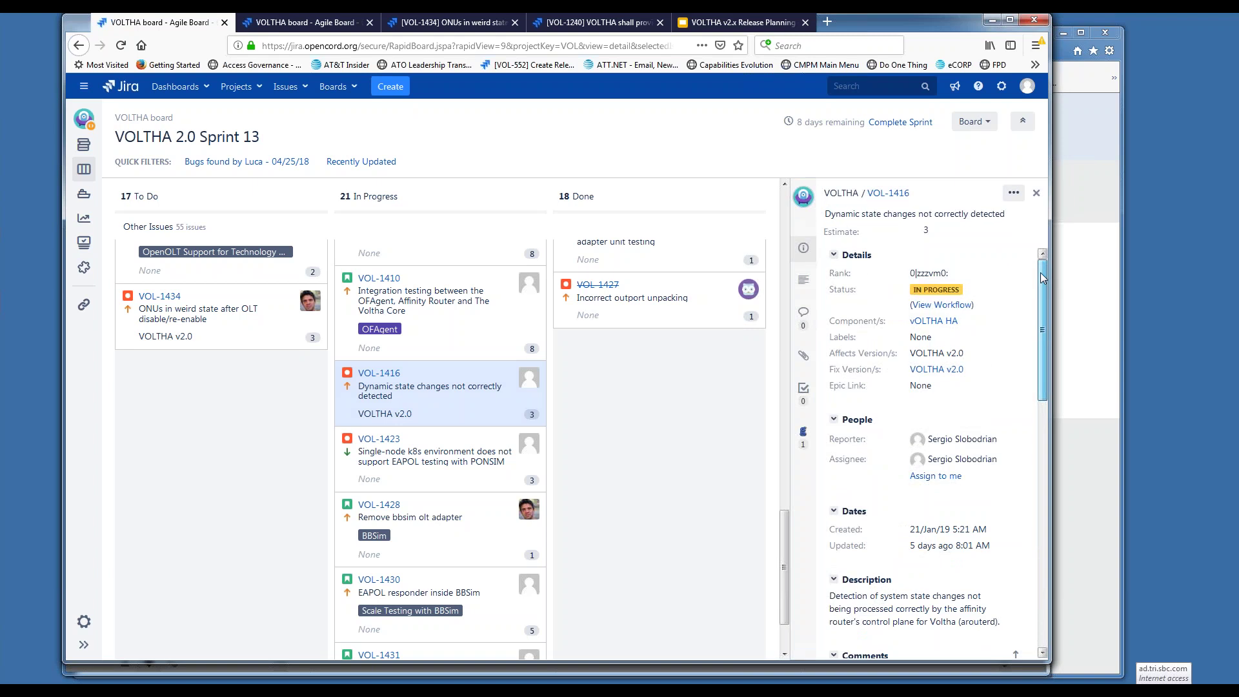
drag(1041, 293, 1049, 509)
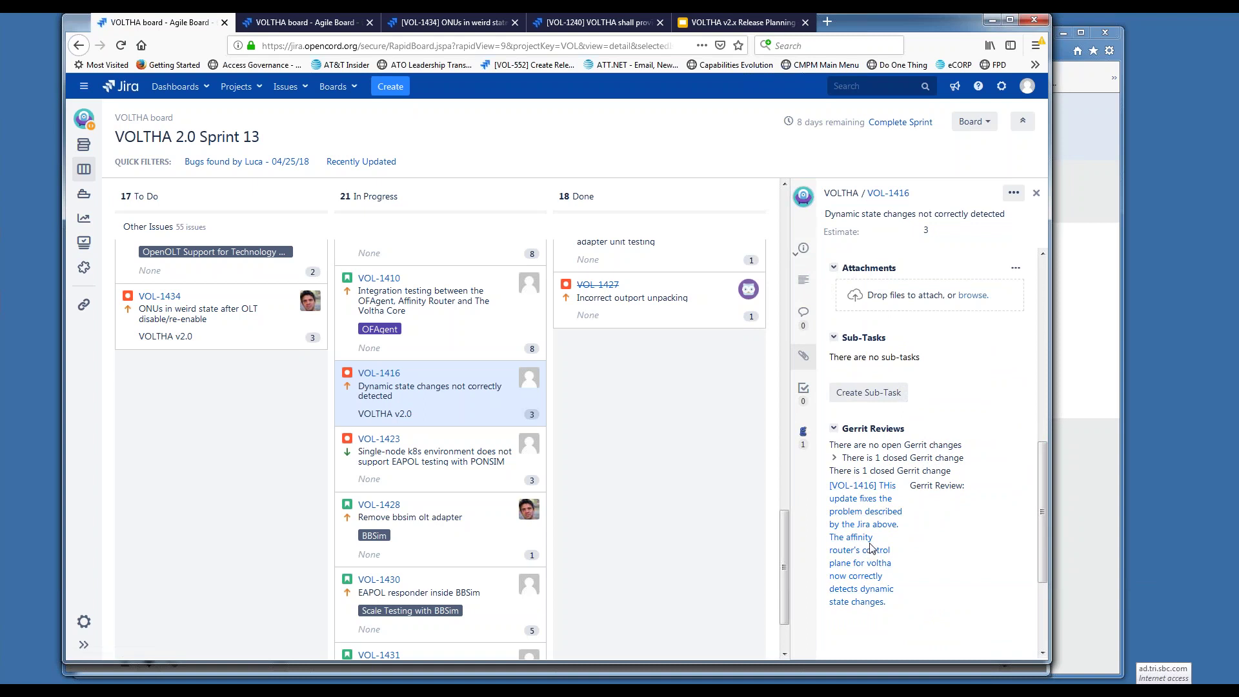
Examine the details and Gerrit reviews of VOL-1423 on PONSIM EAPOL testing and move the issue to Done.
click(458, 466)
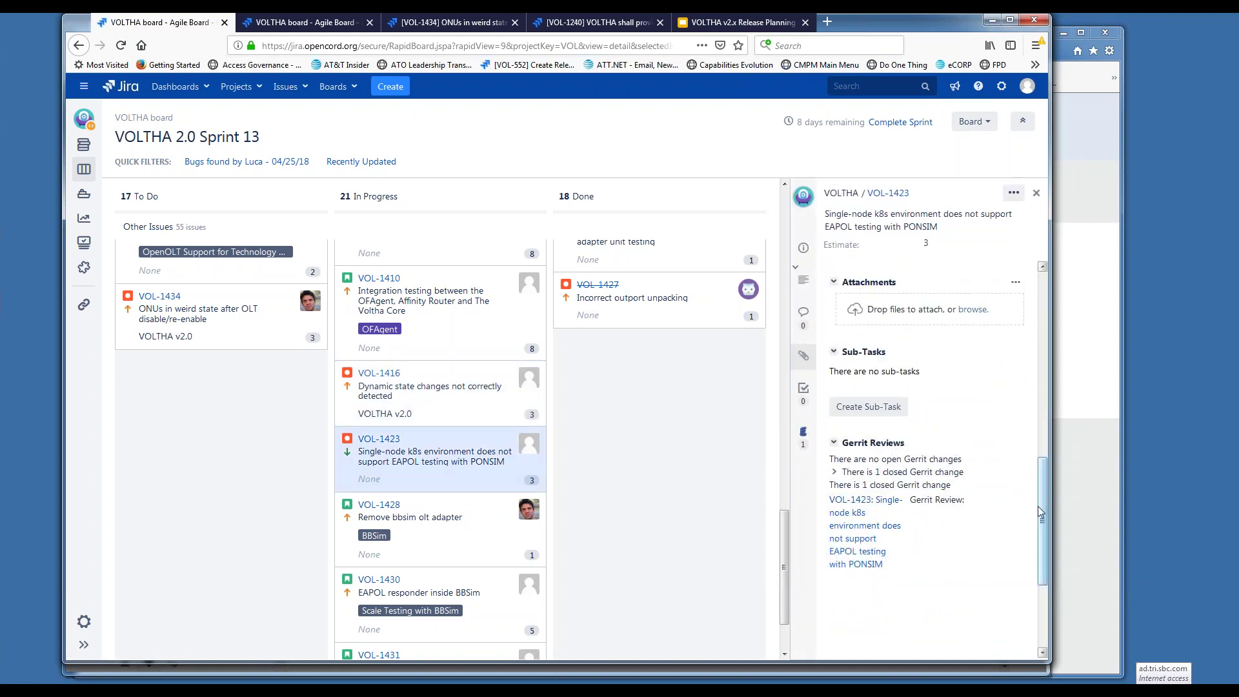
drag(1042, 512, 1046, 202)
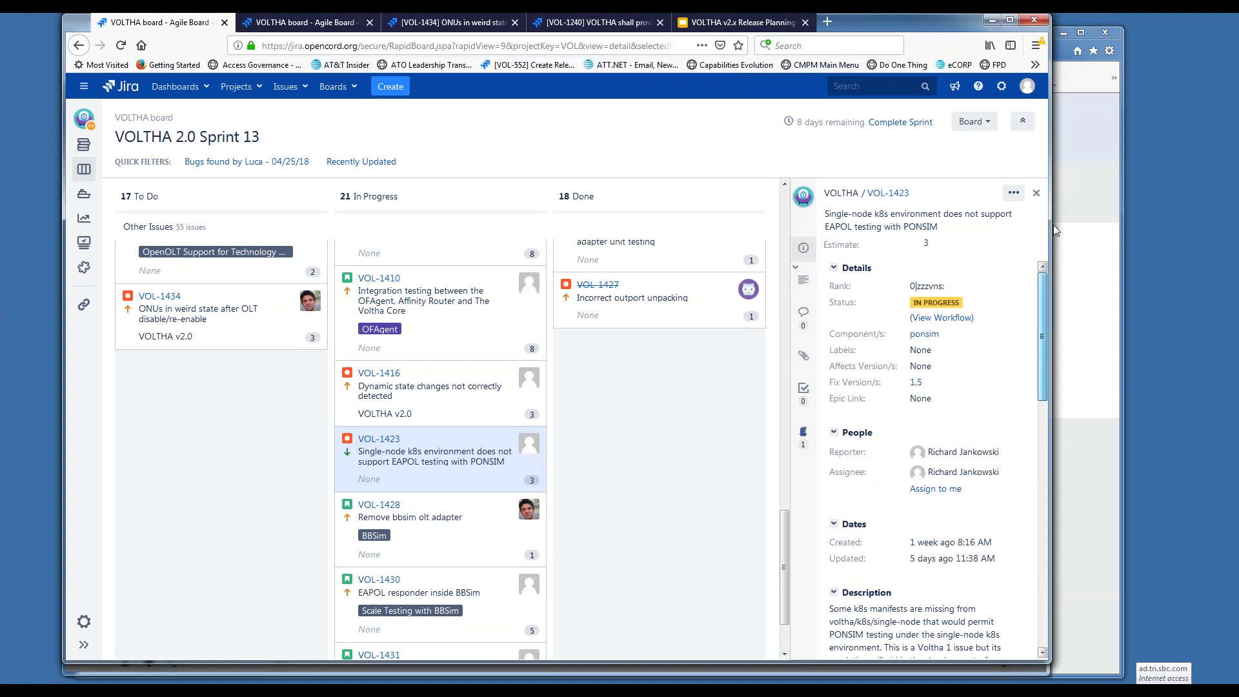
drag(1043, 275, 1052, 532)
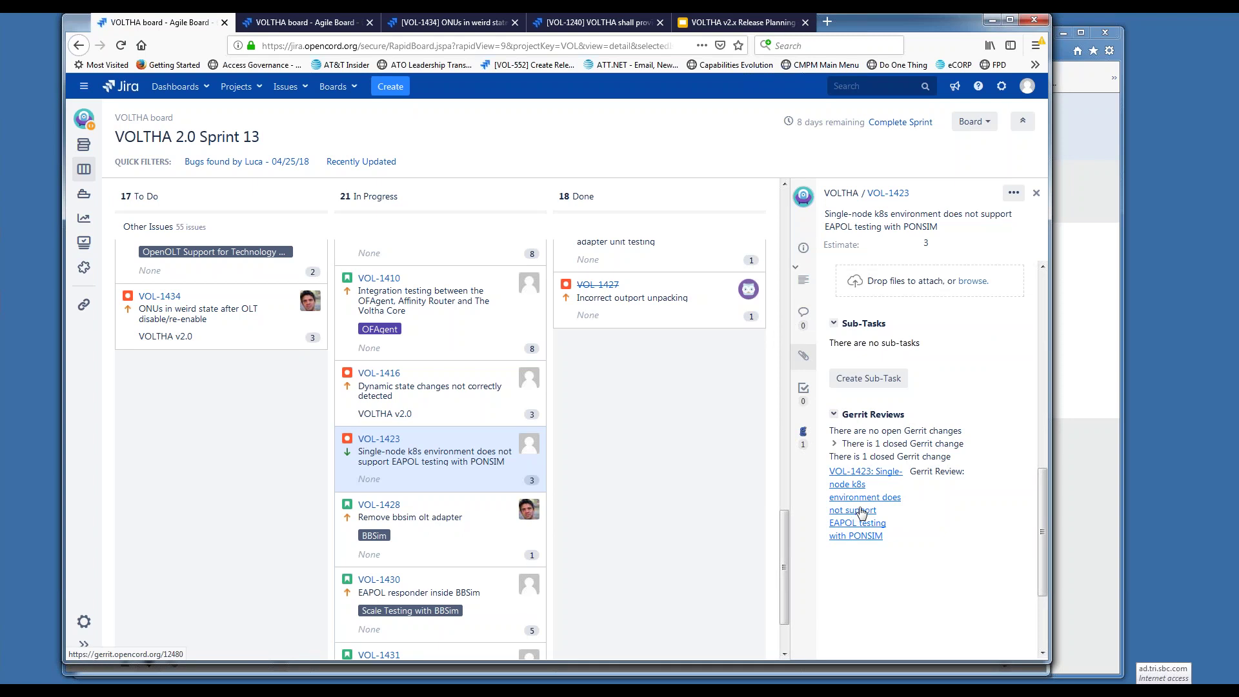
drag(437, 462, 621, 491)
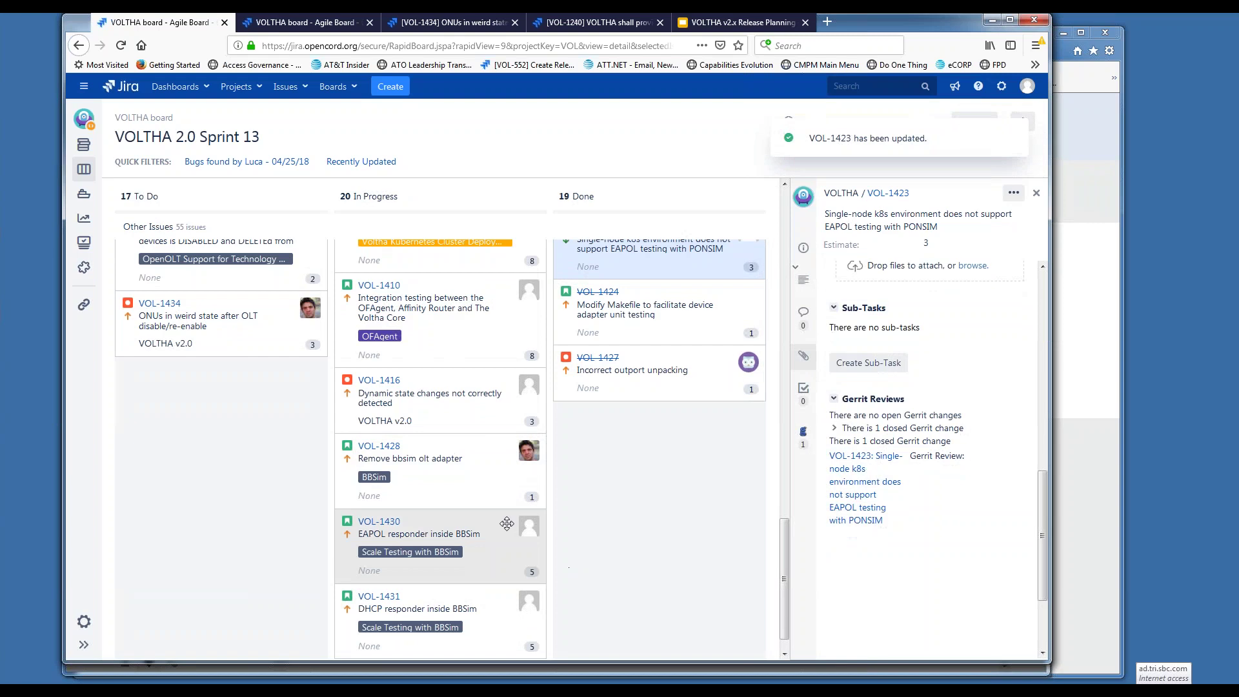
Check the Gerrit reviews and details of VOL-1428 on removing the bbsim olt adapter and move it to Done.
click(470, 470)
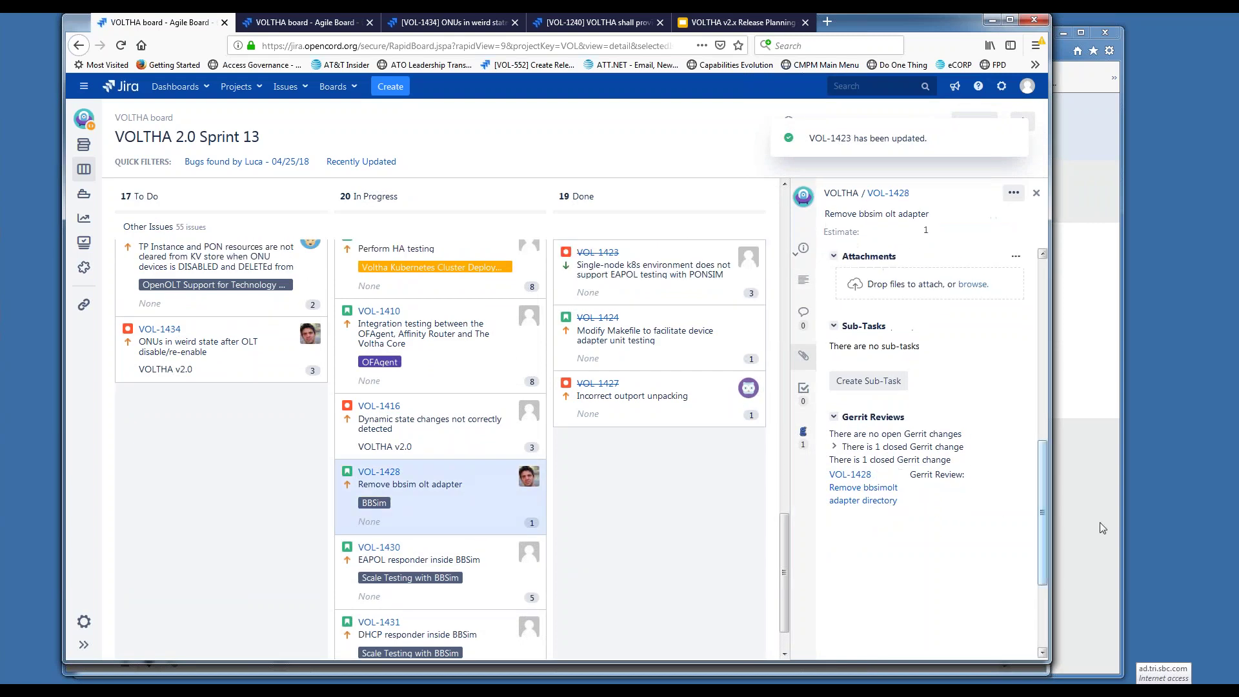
drag(1046, 559, 1048, 297)
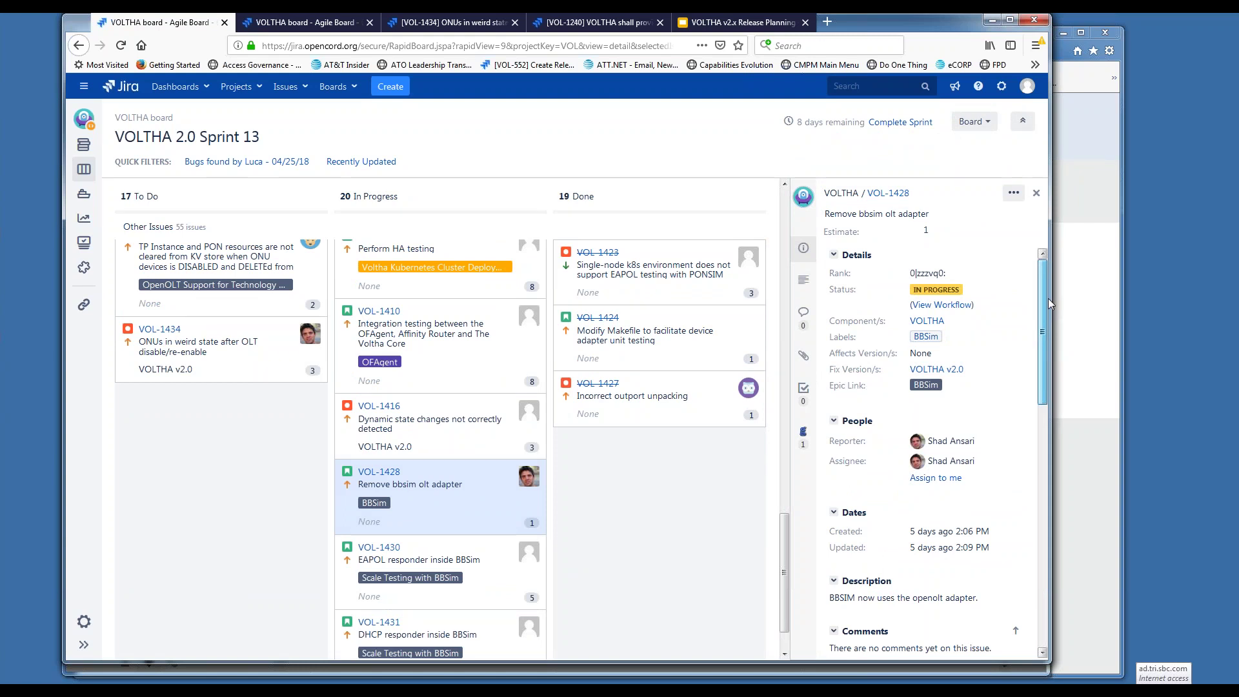
drag(453, 488, 659, 500)
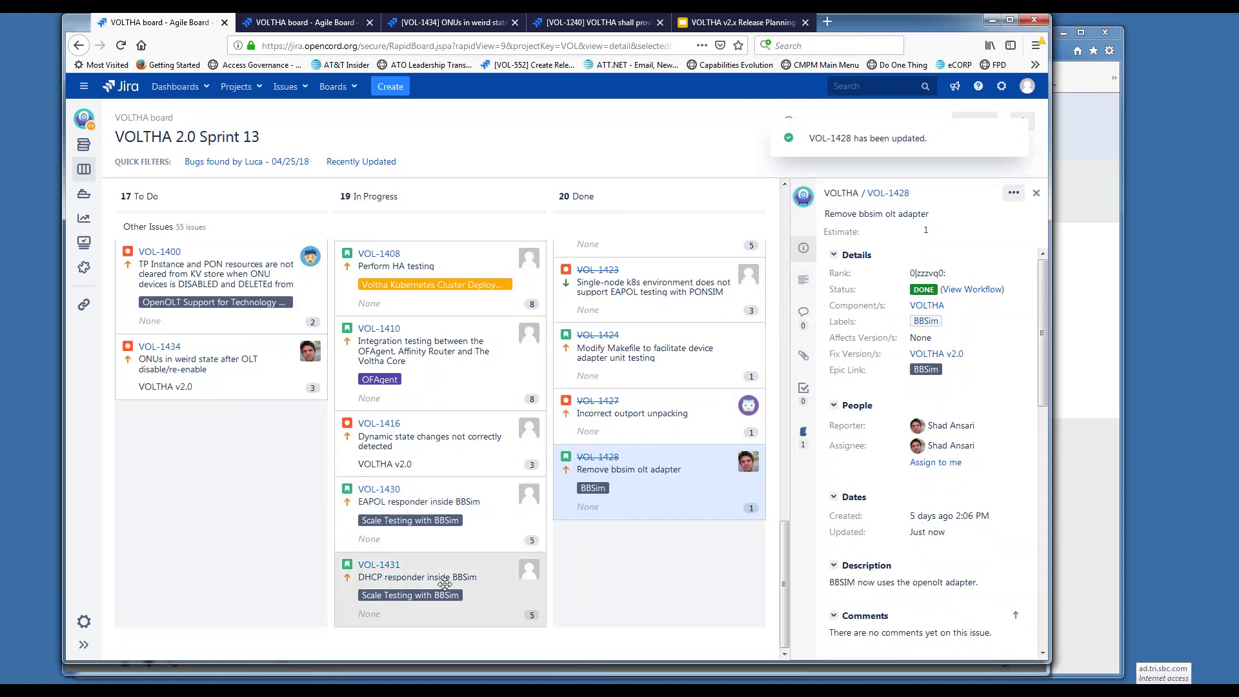
Look over the remaining in-progress issues on the board and read the details, issue links and description of VOL-1430.
drag(787, 574, 808, 222)
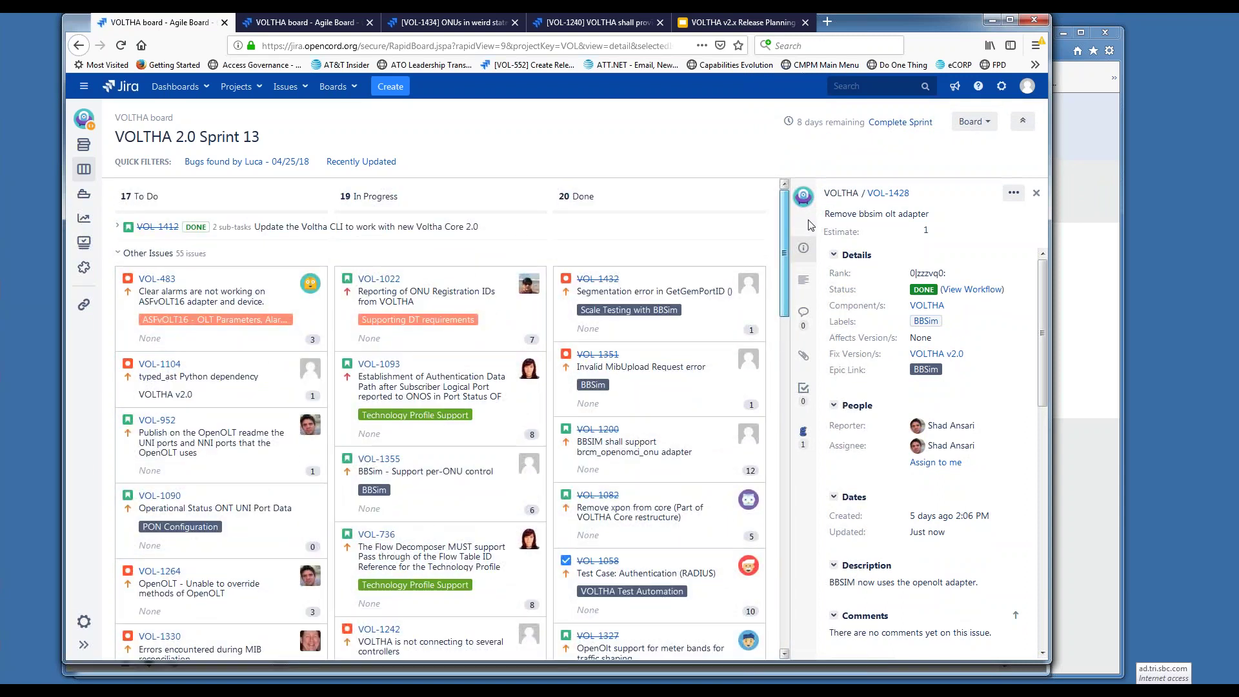
drag(808, 244, 819, 331)
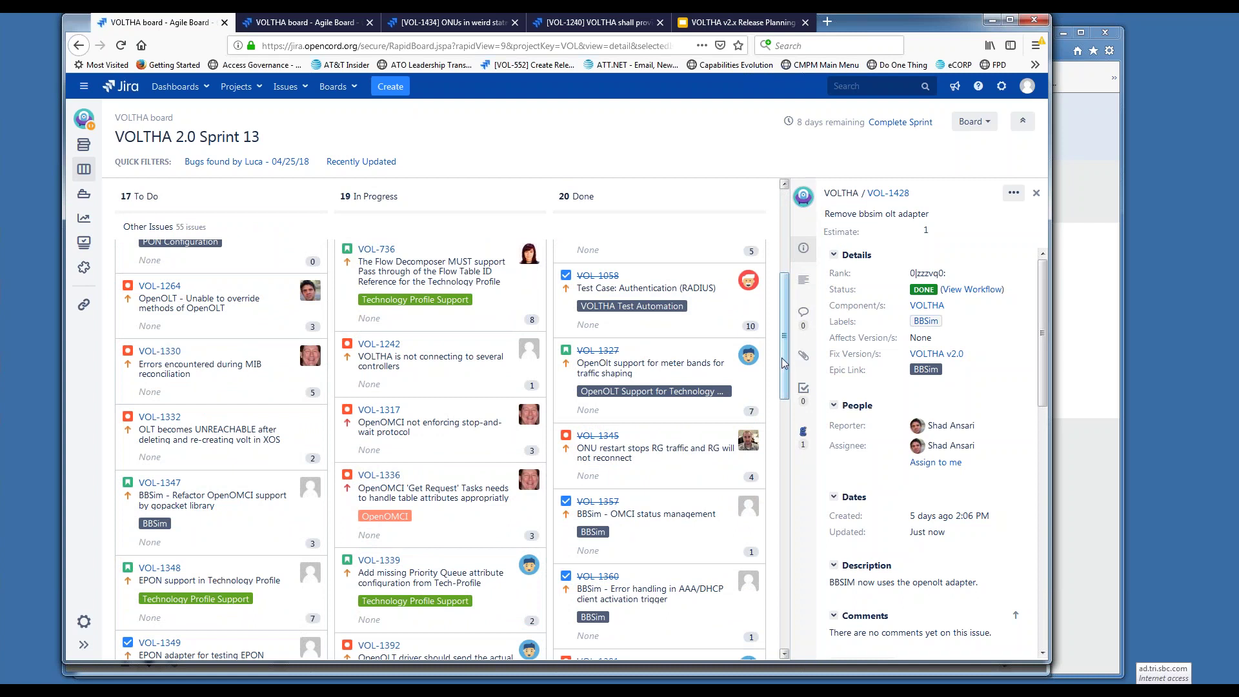
drag(786, 361, 778, 625)
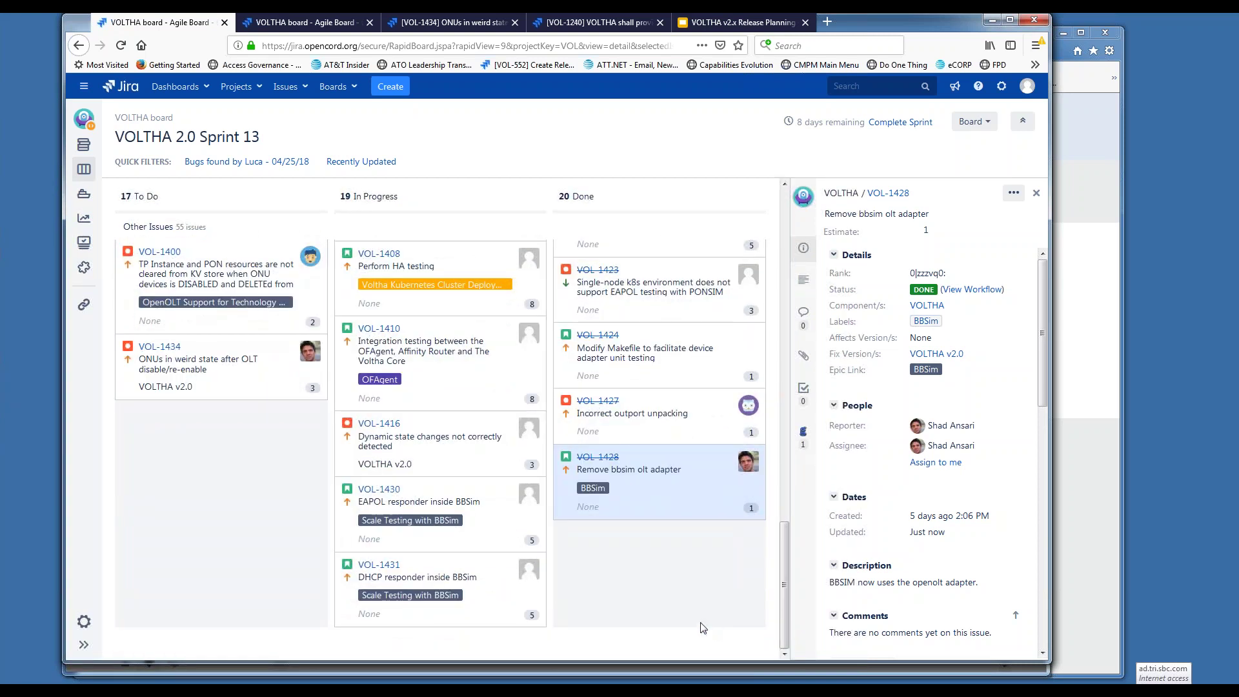
click(468, 504)
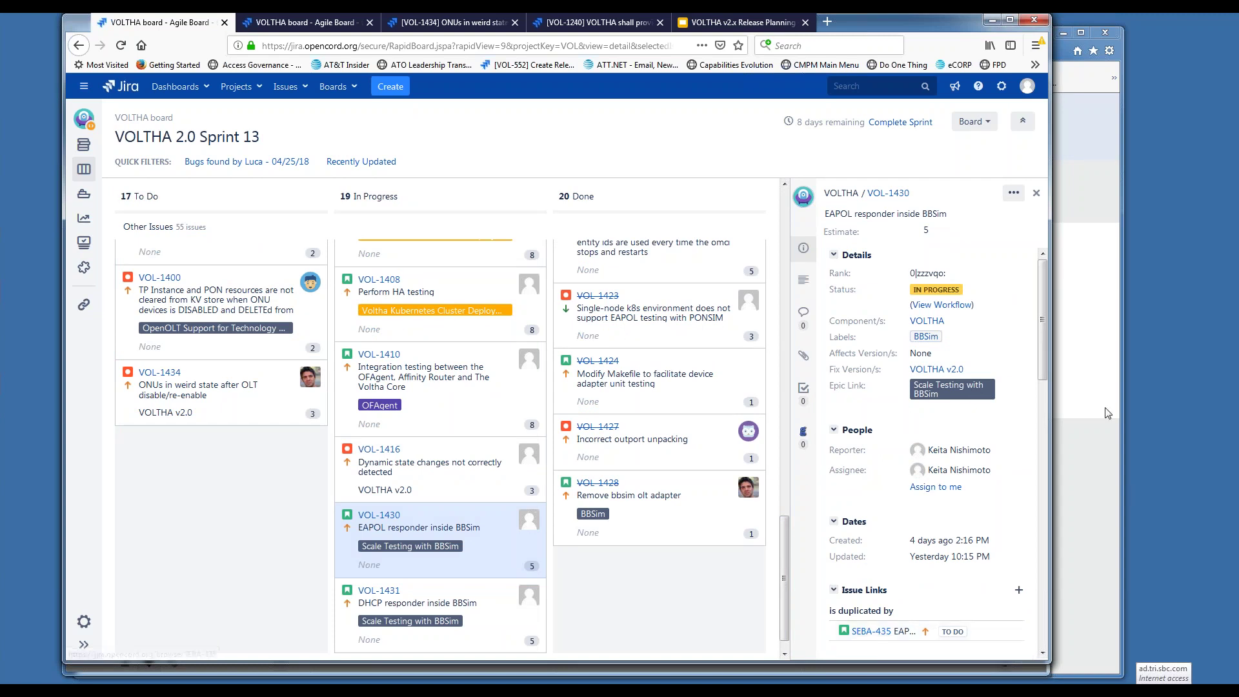
drag(1045, 376, 1044, 447)
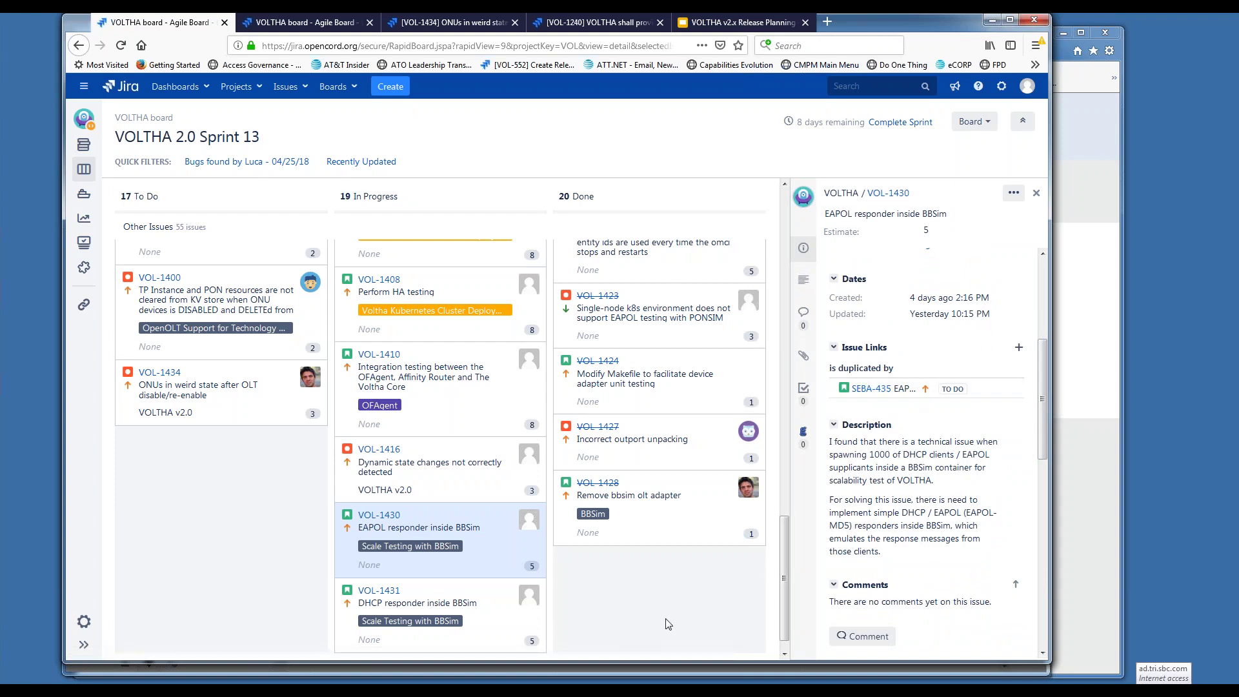
drag(785, 570, 768, 321)
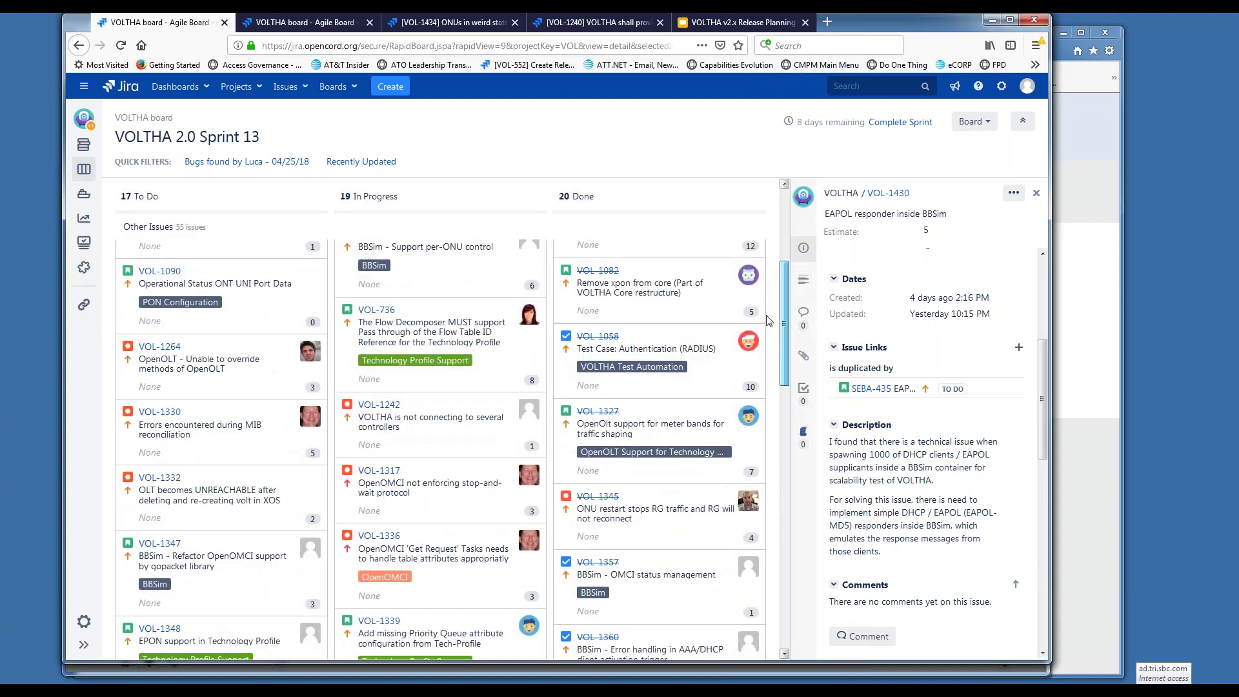
scroll(767, 321, down, 1)
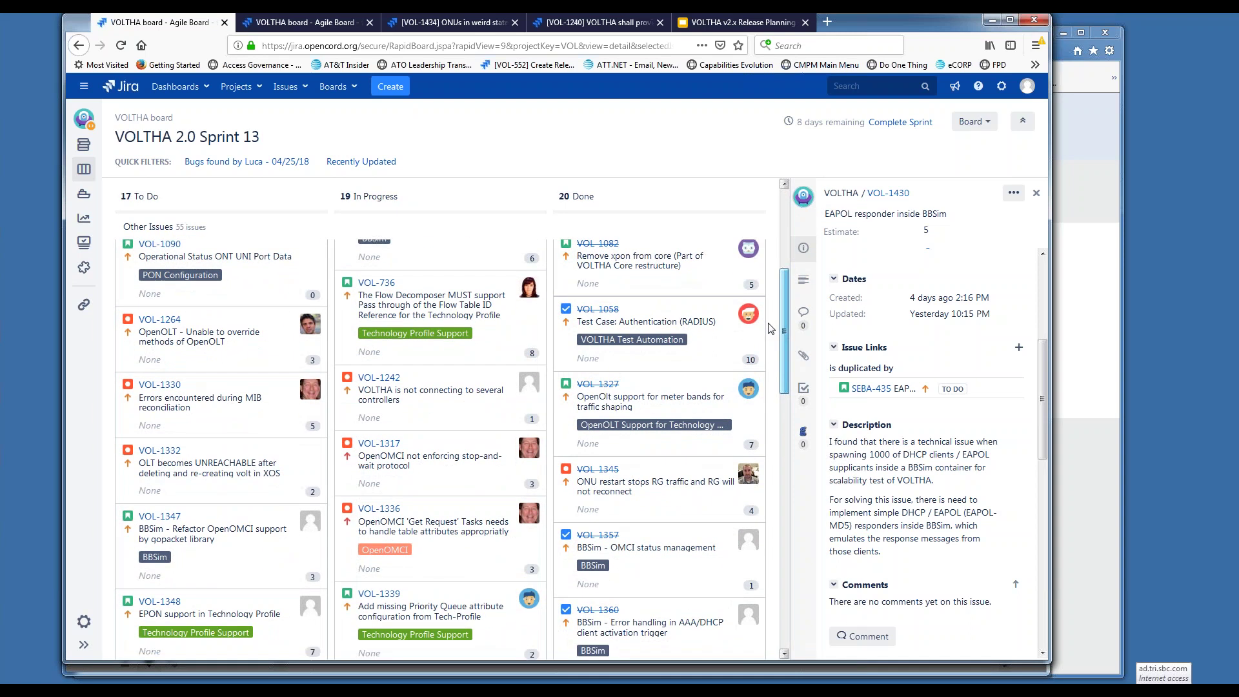
Look further through the sprint board's issues and switch to the Gmail draft containing the VOLTHA call agenda.
scroll(768, 329, down, 3)
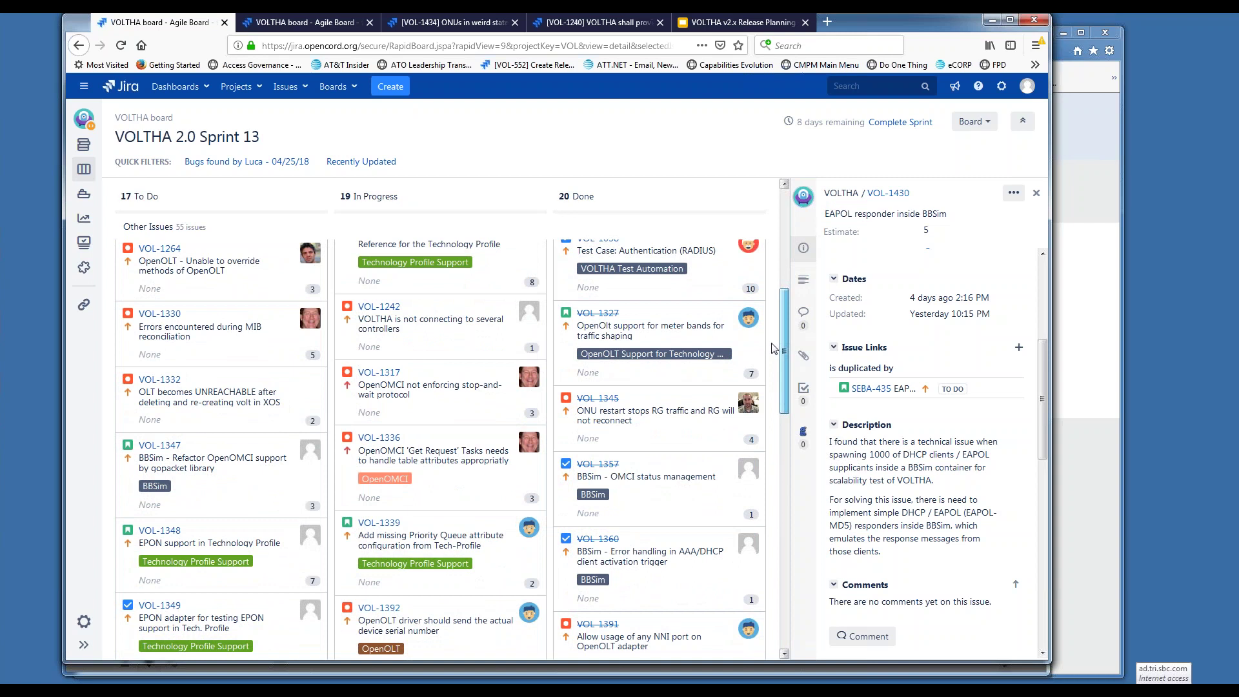
scroll(774, 348, down, 2)
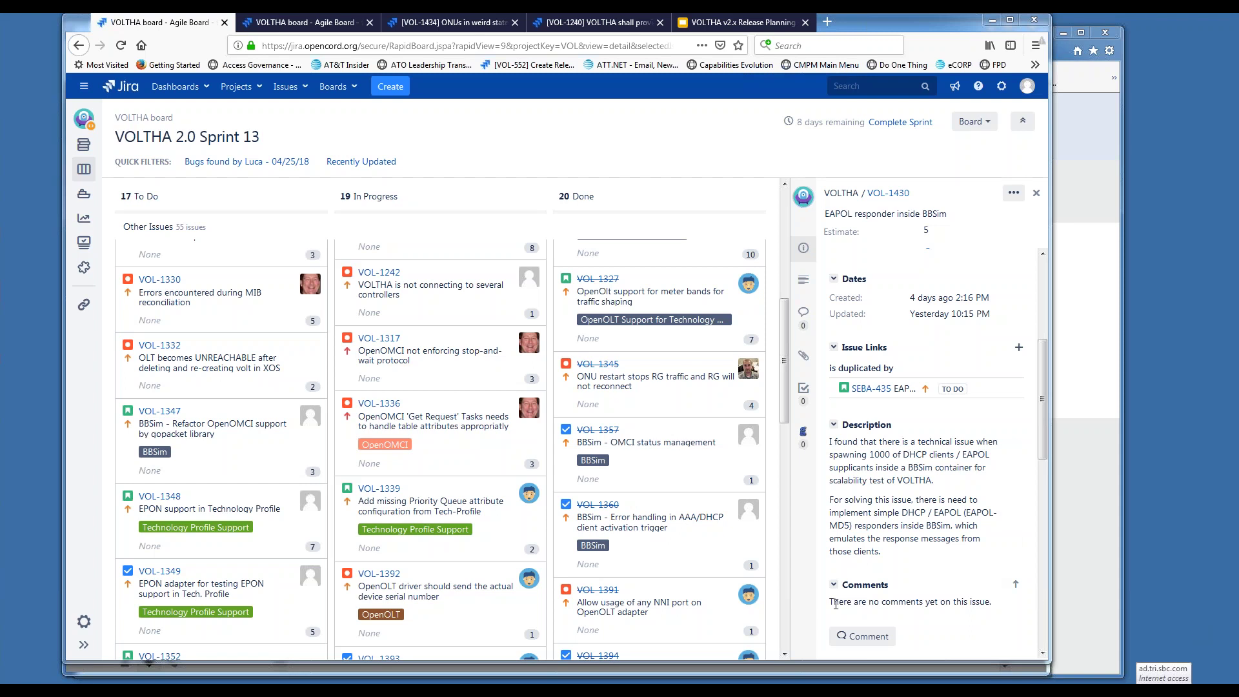
mouse_move(457, 670)
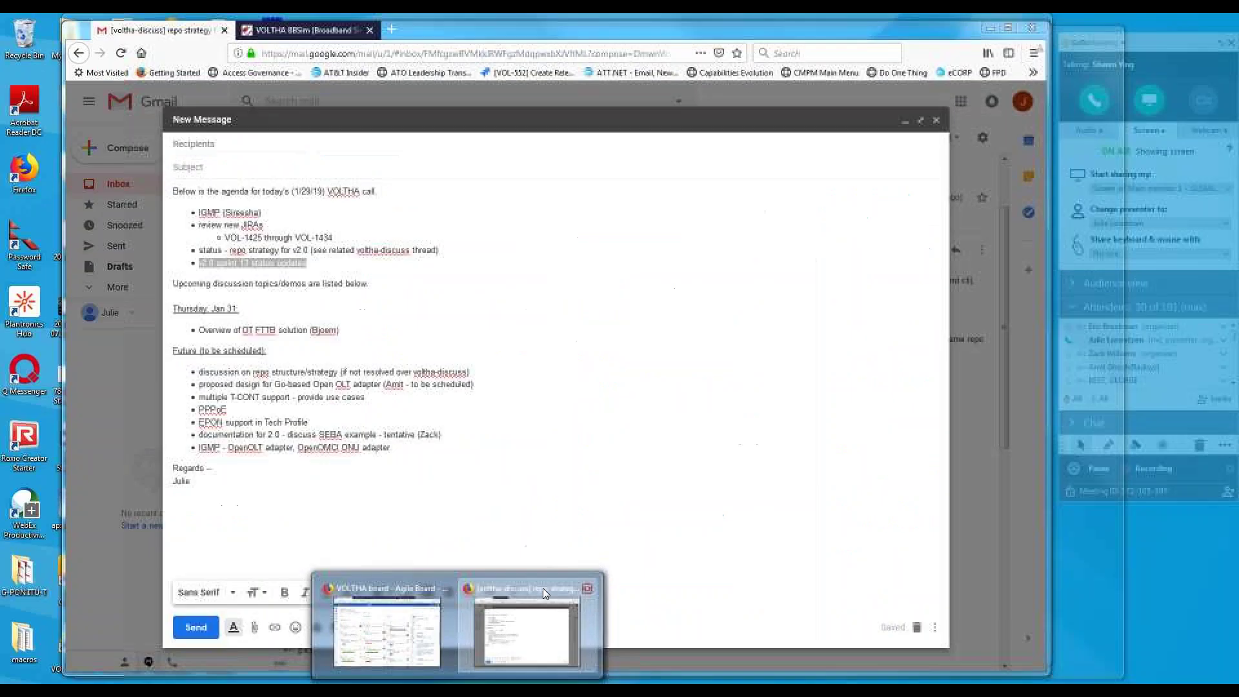
click(543, 587)
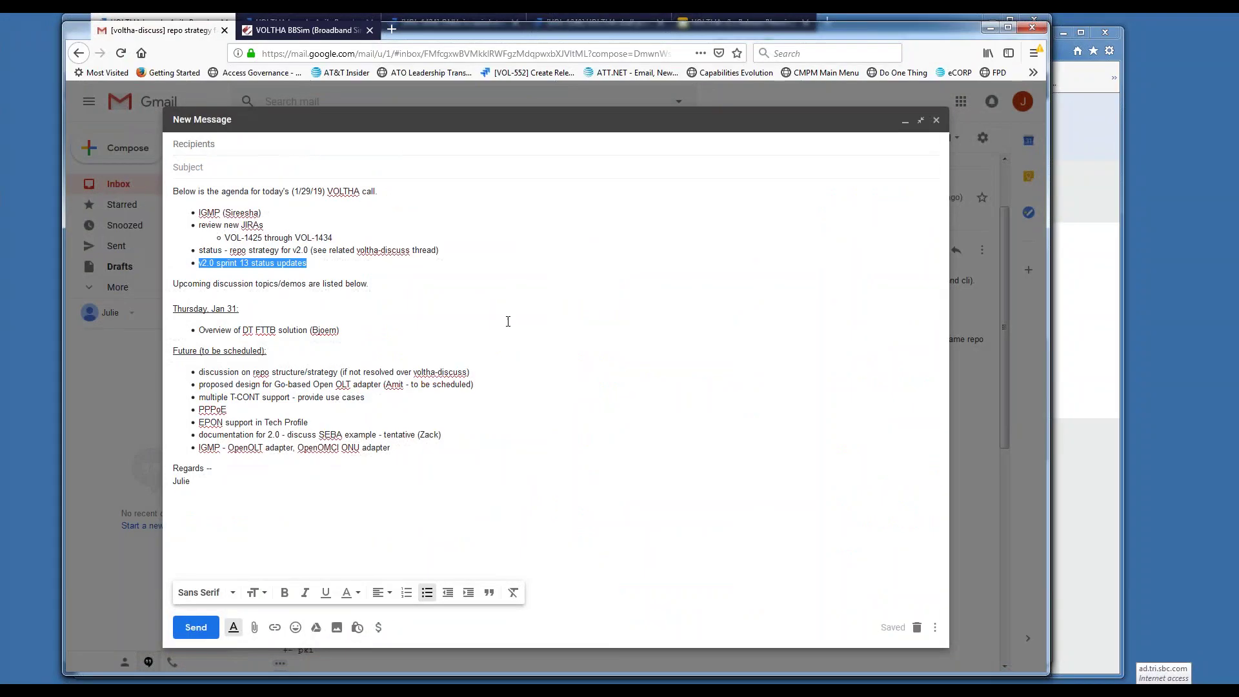
click(507, 321)
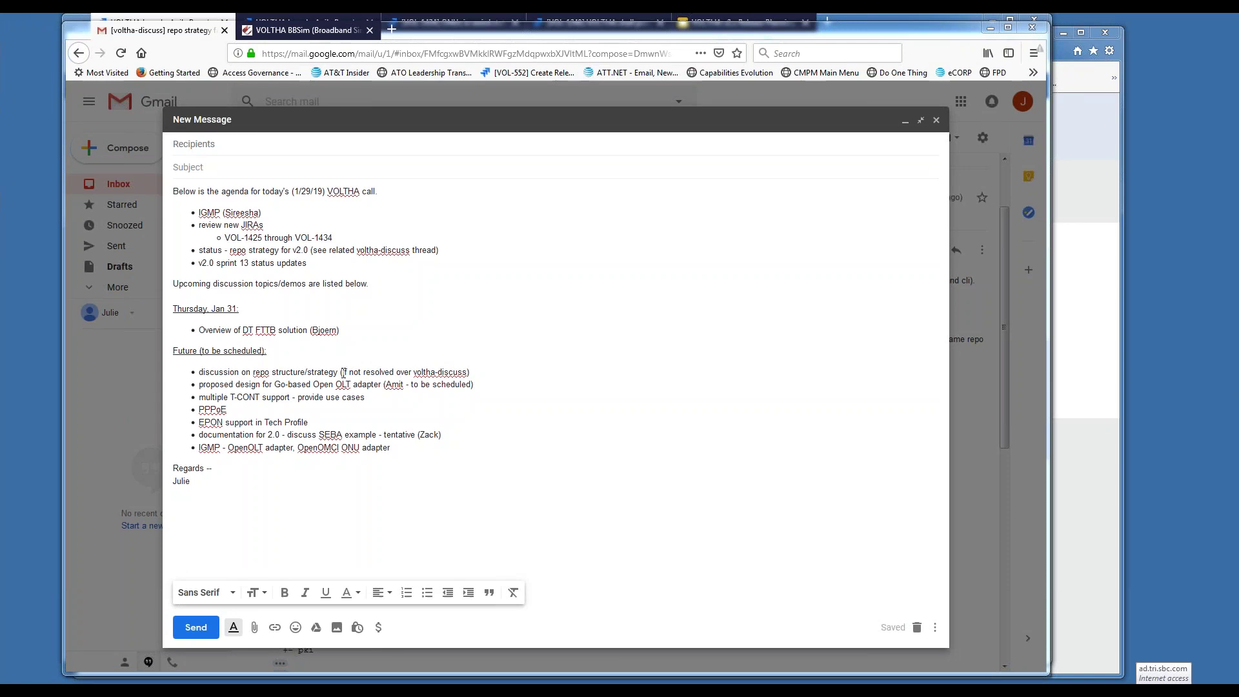
Clear the parenthetical text "if not resolved over voltha-discuss" from the repo structure/strategy item in the Future list.
drag(344, 372, 464, 373)
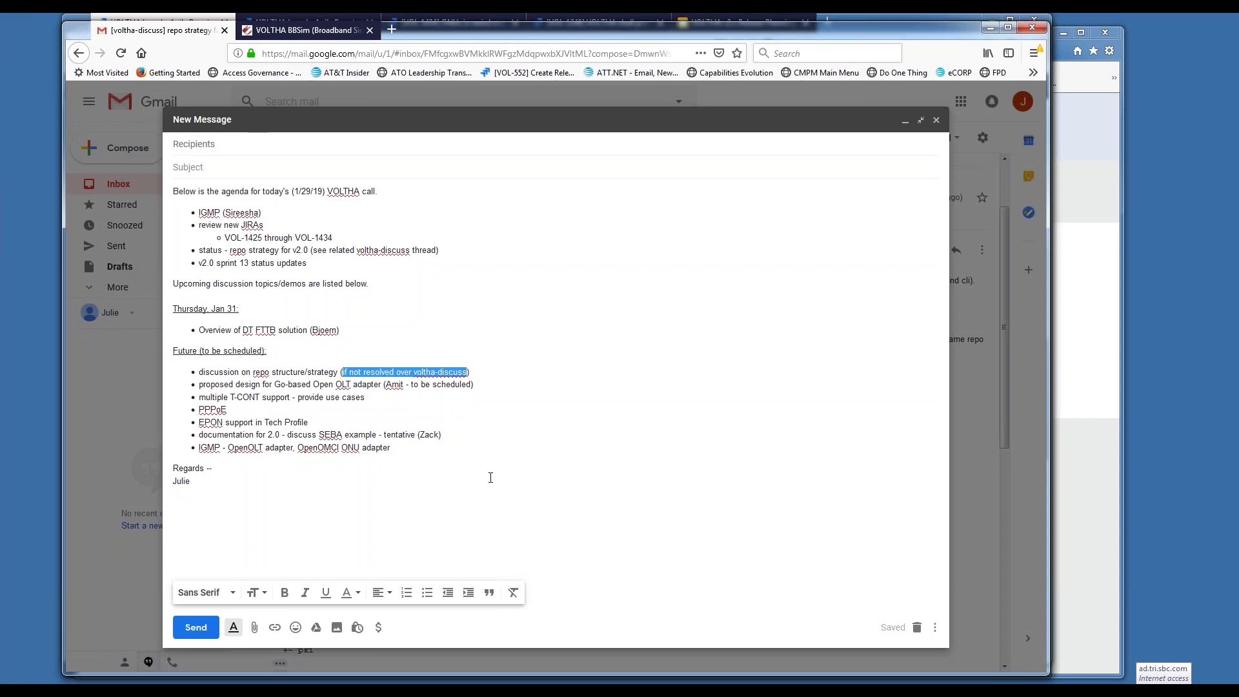
text(readout)
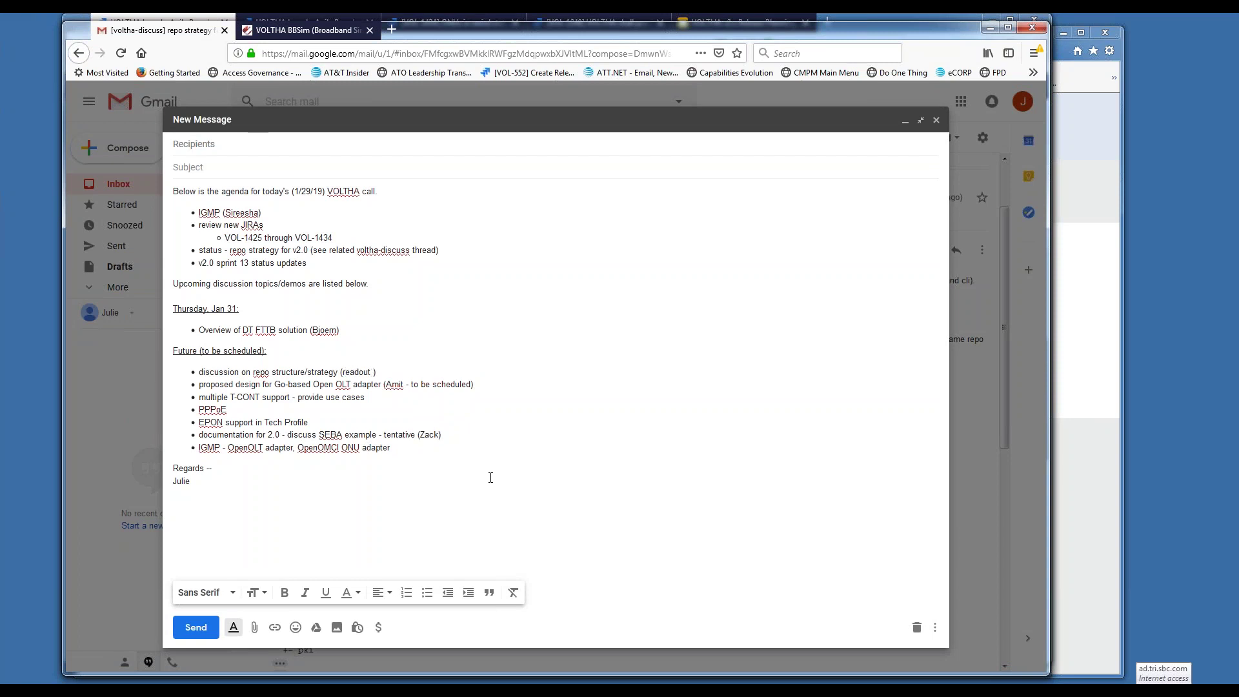
key(BackSpace)
key(BackSpace)
key(BackSpace)
key(BackSpace)
key(BackSpace)
key(BackSpace)
key(BackSpace)
key(BackSpace)
Add a new bullet starting with "readout" below the DT FTTB solution overview in the Thursday, Jan 31 agenda.
key(Return)
text(readout)
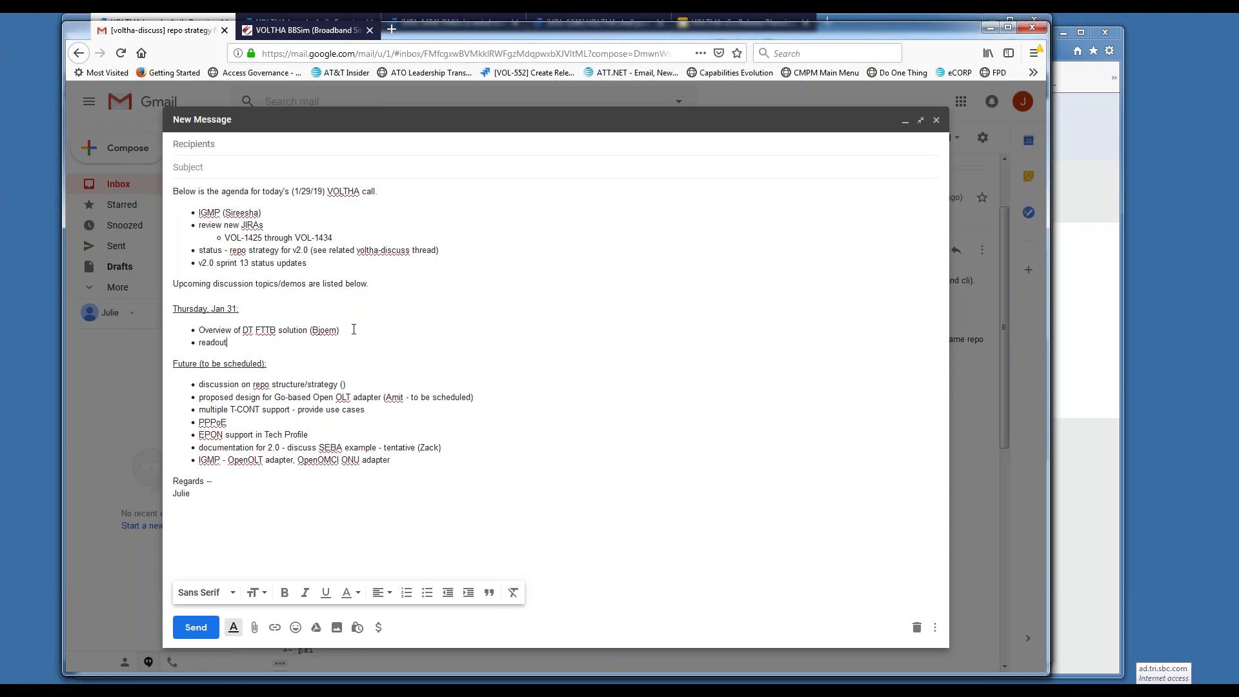